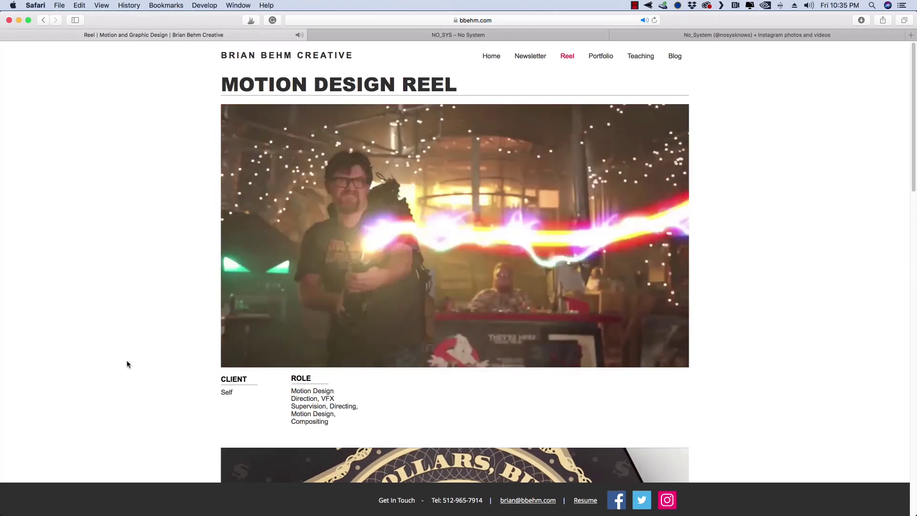
# Step: Expand Group 2 and view the Pants group on its own, then restore all layers
pyautogui.moveTo(235, 363)
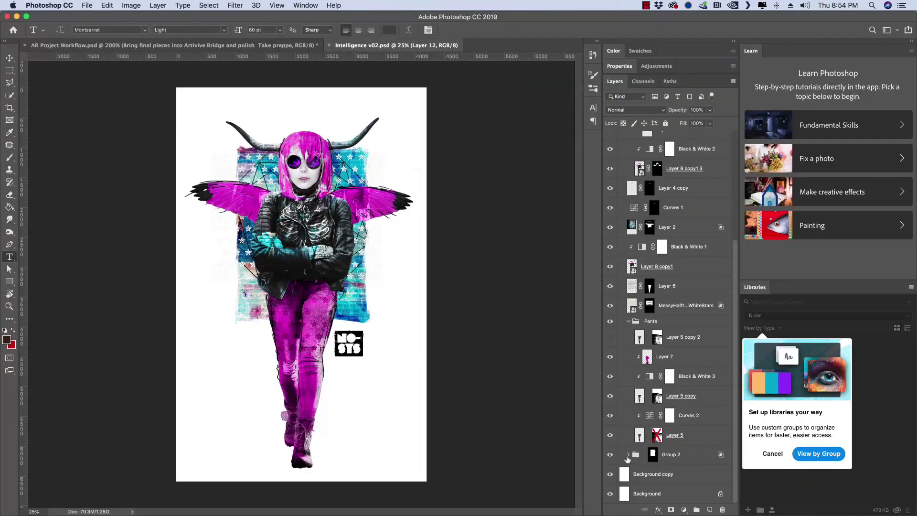
pyautogui.click(627, 454)
pyautogui.scroll(-2, 732, 442)
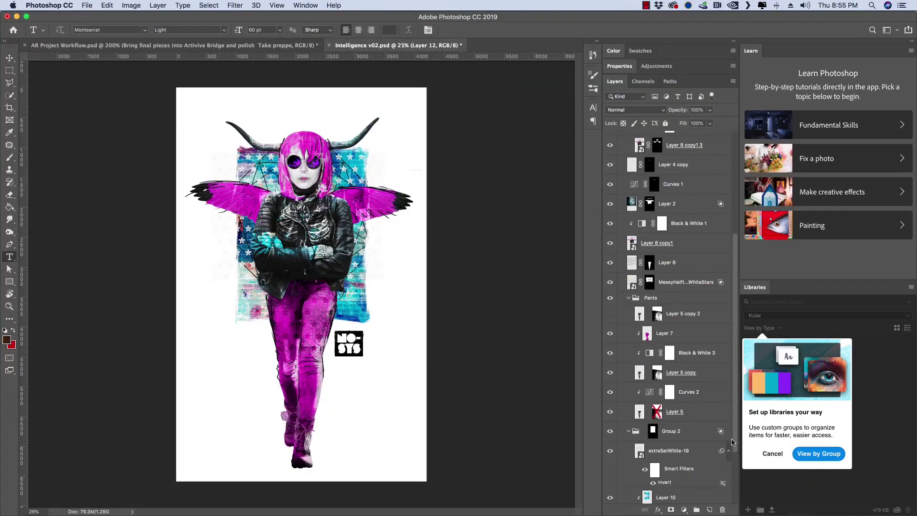
pyautogui.scroll(-3, 732, 441)
pyautogui.keyDown('alt'); pyautogui.click(609, 240); pyautogui.keyUp('alt')
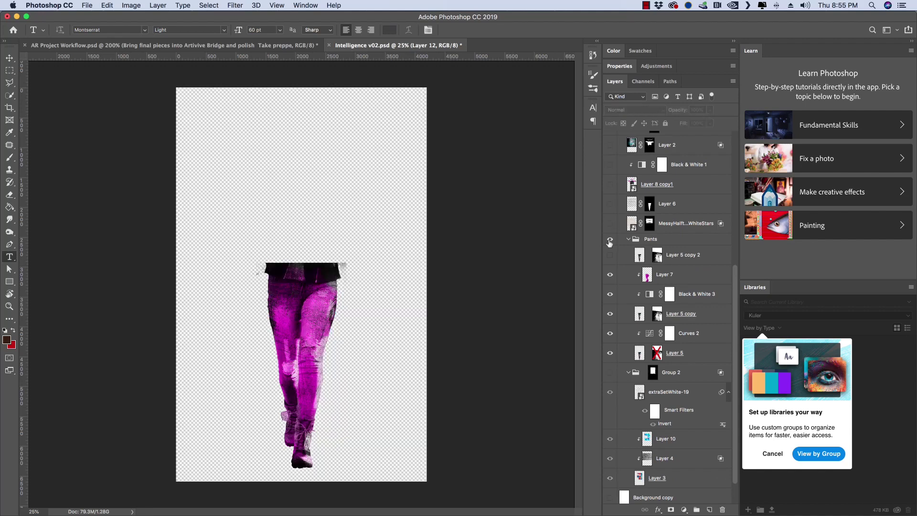
pyautogui.keyDown('alt'); pyautogui.click(609, 241); pyautogui.keyUp('alt')
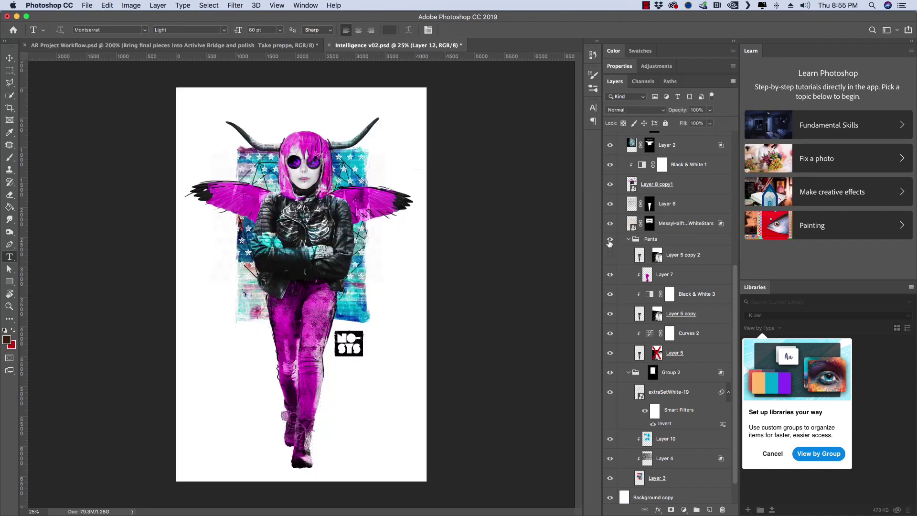
# Step: Solo the Layer 5 copy 2 jeans, restore the other layers, then hide Layer 5 copy 2
pyautogui.keyDown('alt'); pyautogui.click(609, 258); pyautogui.keyUp('alt')
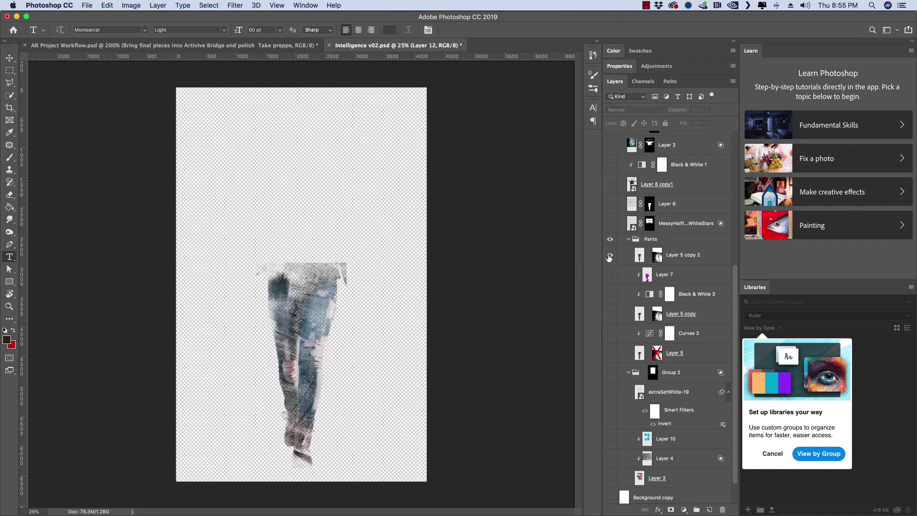
pyautogui.keyDown('alt'); pyautogui.click(609, 257); pyautogui.keyUp('alt')
pyautogui.click(609, 257)
pyautogui.scroll(-1, 602, 281)
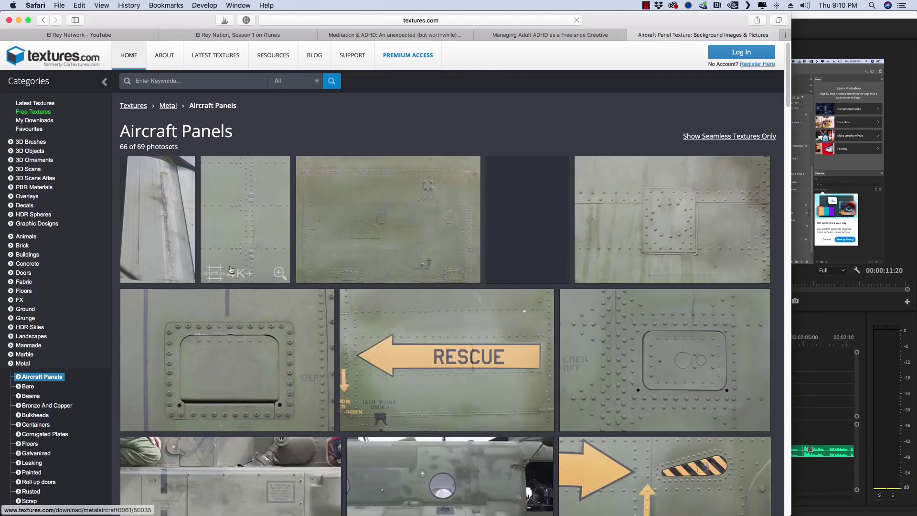
pyautogui.scroll(-2, 231, 269)
pyautogui.scroll(-5, 231, 269)
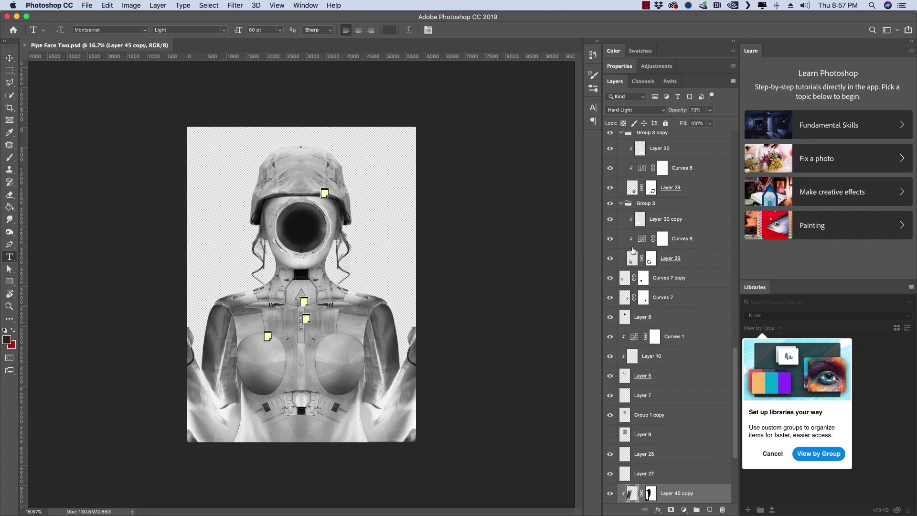
# Step: Hide Layer 36, then revert to the document's opening History snapshot and collapse History
pyautogui.scroll(-3, 633, 254)
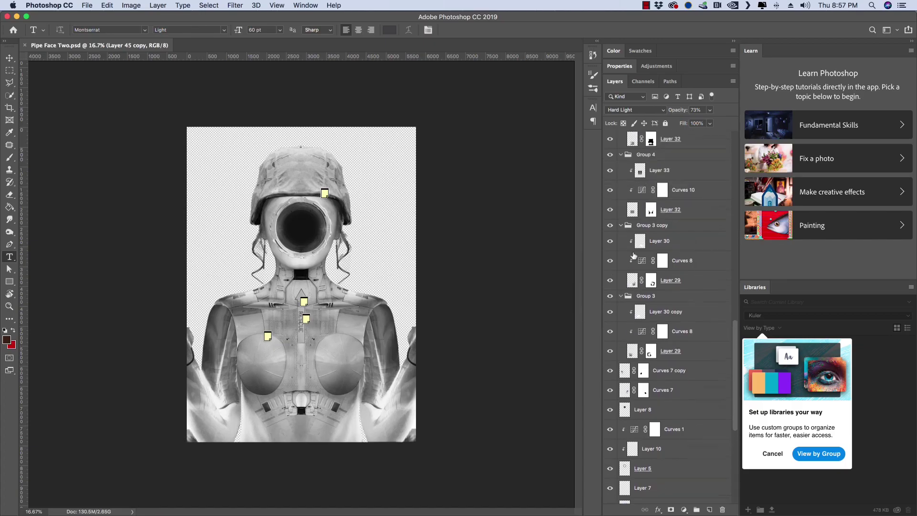
pyautogui.scroll(5, 634, 254)
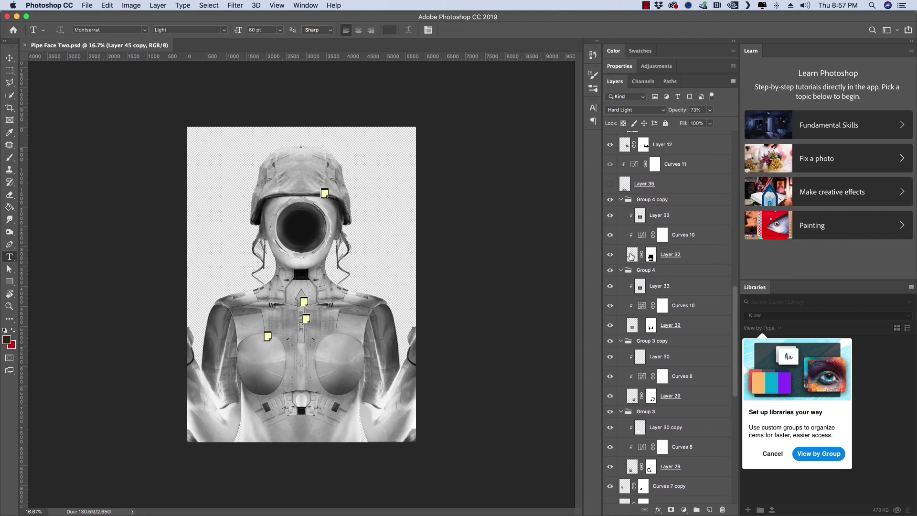
pyautogui.scroll(3, 630, 258)
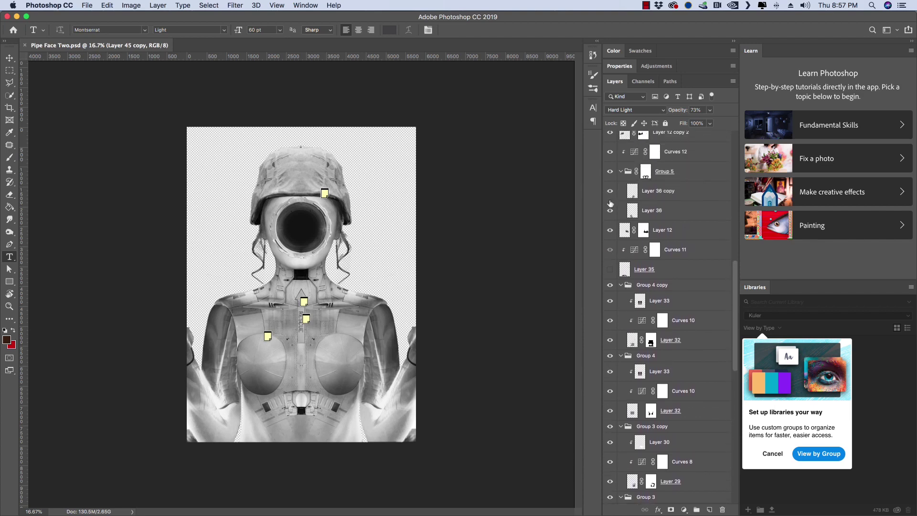
pyautogui.click(610, 211)
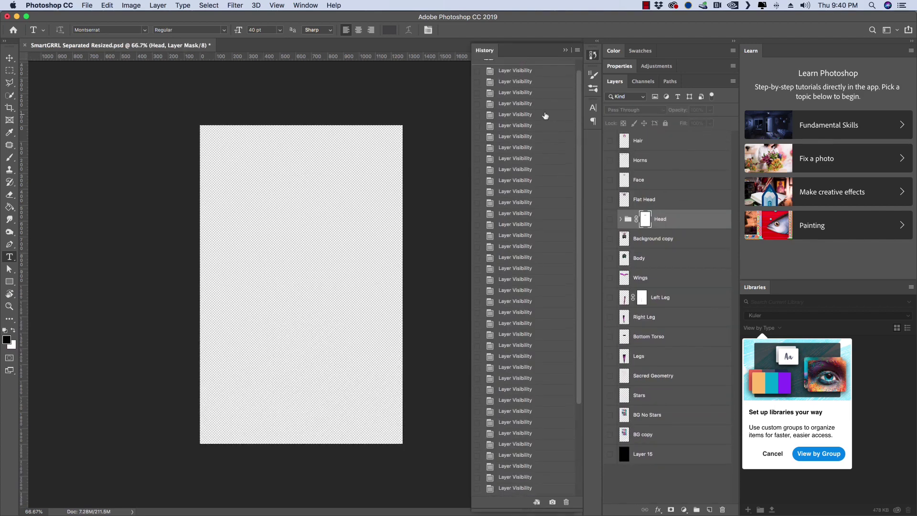
pyautogui.click(525, 69)
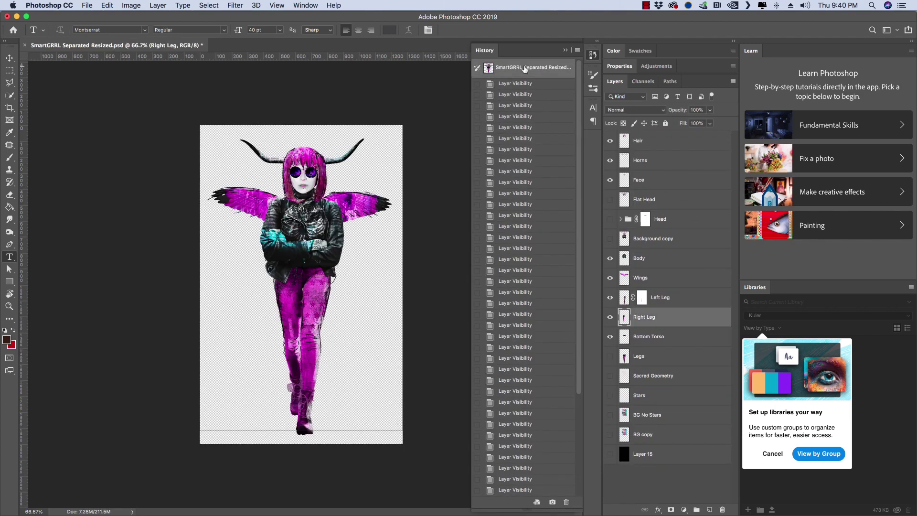
pyautogui.click(592, 54)
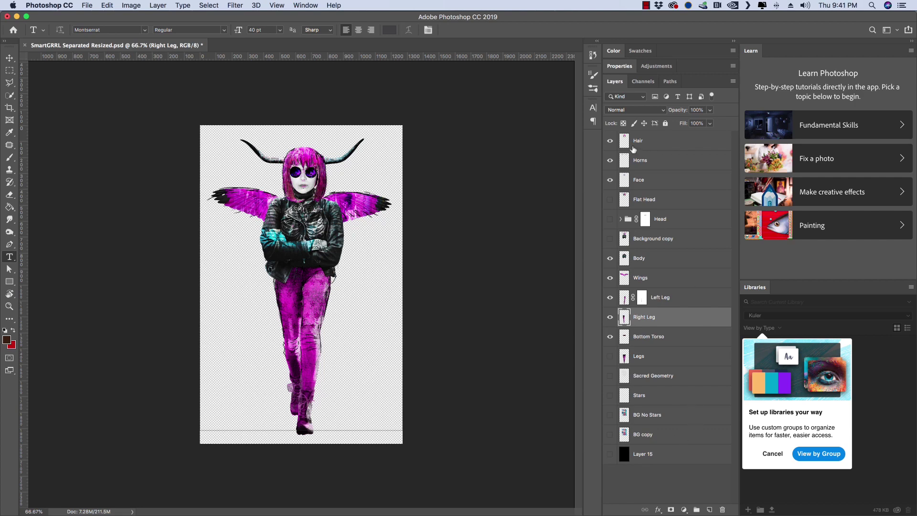
pyautogui.keyDown('alt'); pyautogui.click(609, 141); pyautogui.keyUp('alt')
pyautogui.keyDown('alt'); pyautogui.click(609, 140); pyautogui.keyUp('alt')
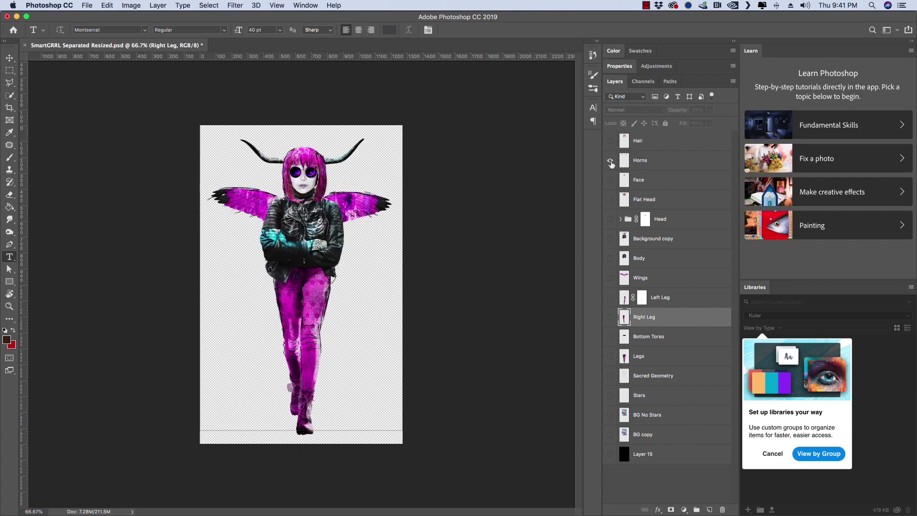
pyautogui.keyDown('alt'); pyautogui.click(610, 161); pyautogui.keyUp('alt')
pyautogui.keyDown('alt'); pyautogui.click(610, 160); pyautogui.keyUp('alt')
pyautogui.keyDown('alt'); pyautogui.click(610, 180); pyautogui.keyUp('alt')
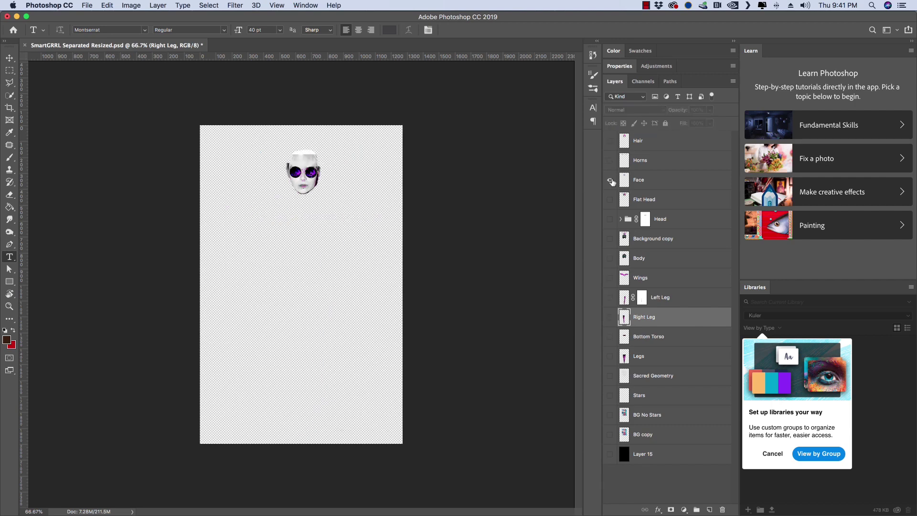
pyautogui.keyDown('alt'); pyautogui.click(610, 180); pyautogui.keyUp('alt')
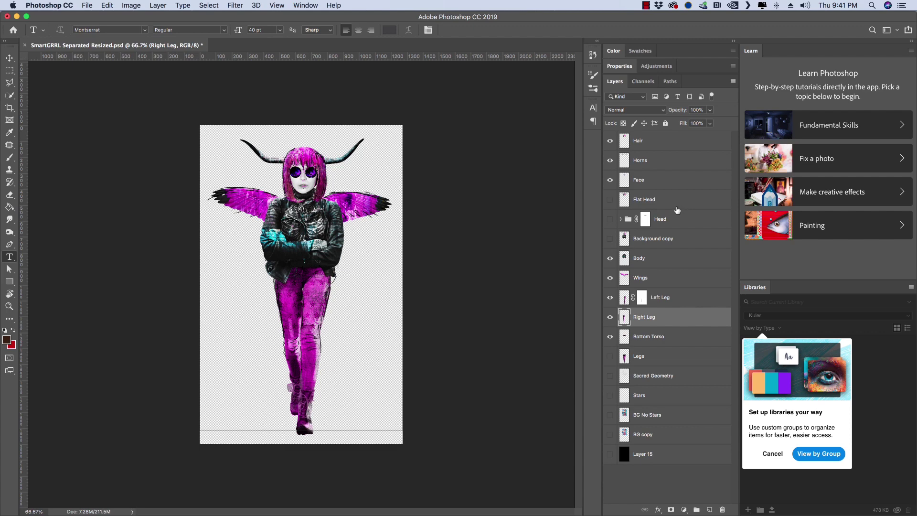
pyautogui.keyDown('alt'); pyautogui.click(610, 201); pyautogui.keyUp('alt')
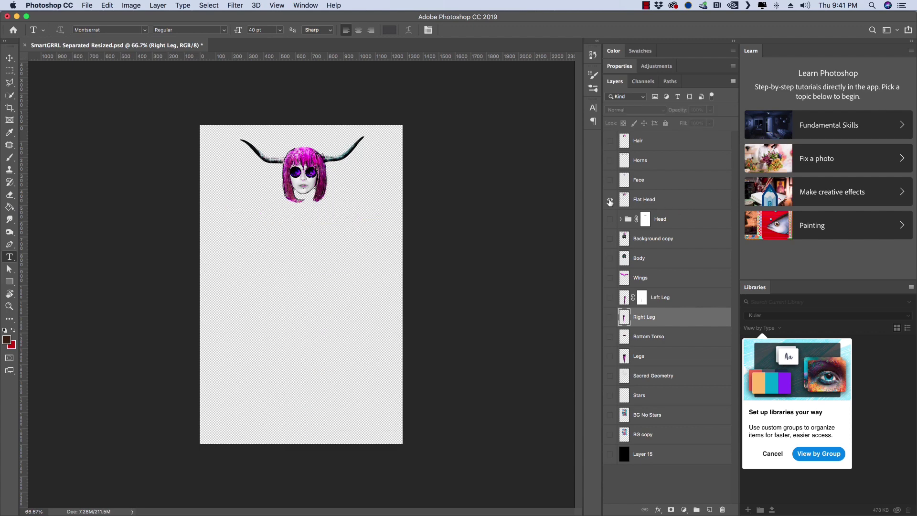
pyautogui.keyDown('alt'); pyautogui.click(610, 200); pyautogui.keyUp('alt')
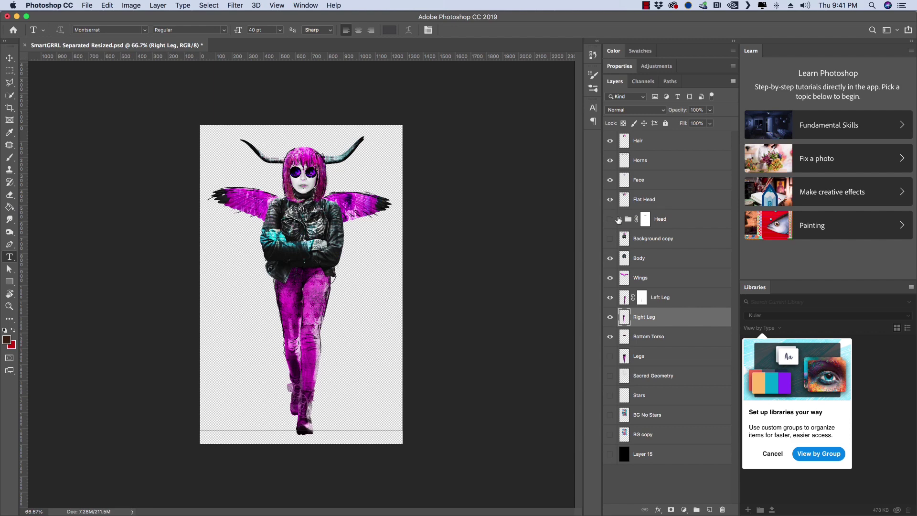
pyautogui.click(609, 200)
pyautogui.keyDown('alt'); pyautogui.click(610, 259); pyautogui.keyUp('alt')
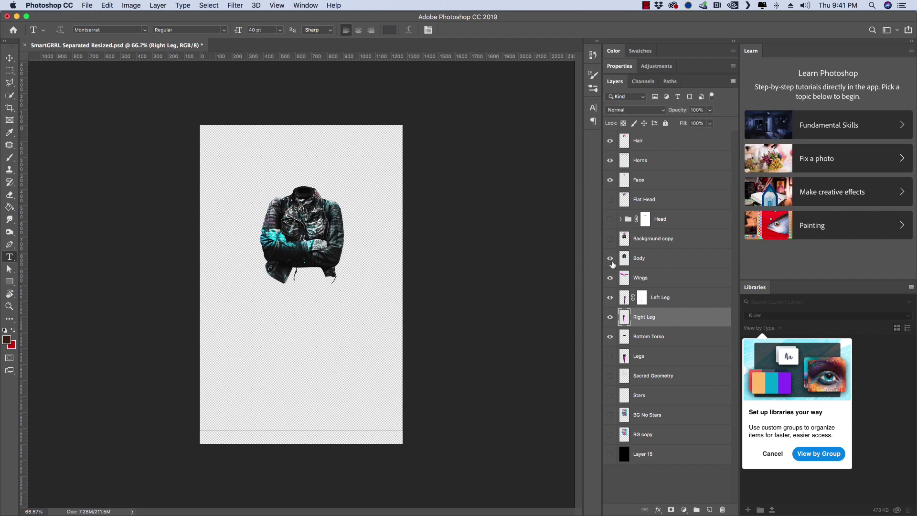
pyautogui.keyDown('alt'); pyautogui.click(610, 260); pyautogui.keyUp('alt')
pyautogui.keyDown('alt'); pyautogui.click(610, 278); pyautogui.keyUp('alt')
pyautogui.keyDown('alt'); pyautogui.click(610, 279); pyautogui.keyUp('alt')
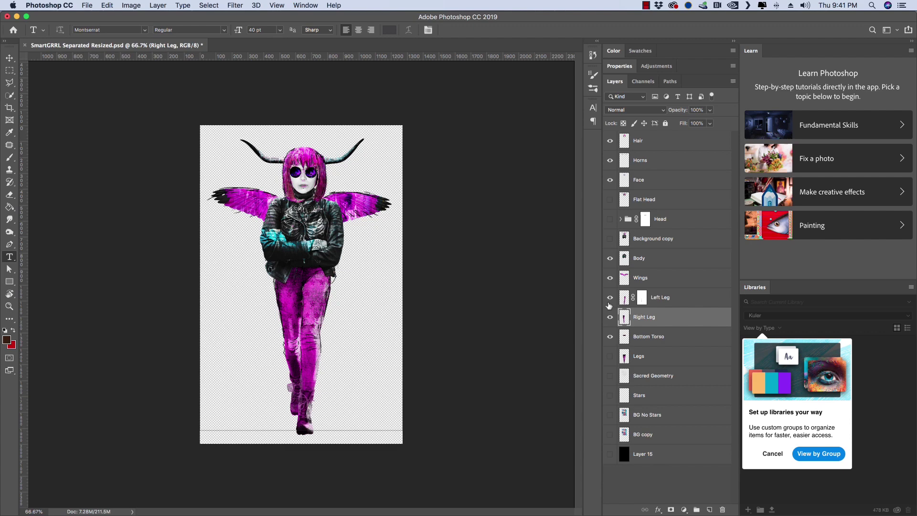
pyautogui.keyDown('alt'); pyautogui.click(609, 299); pyautogui.keyUp('alt')
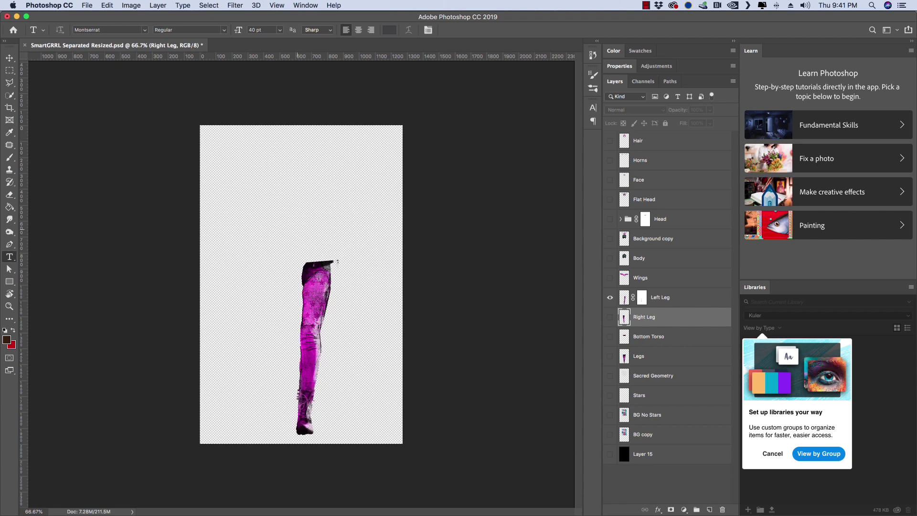
pyautogui.keyDown('alt'); pyautogui.click(609, 299); pyautogui.keyUp('alt')
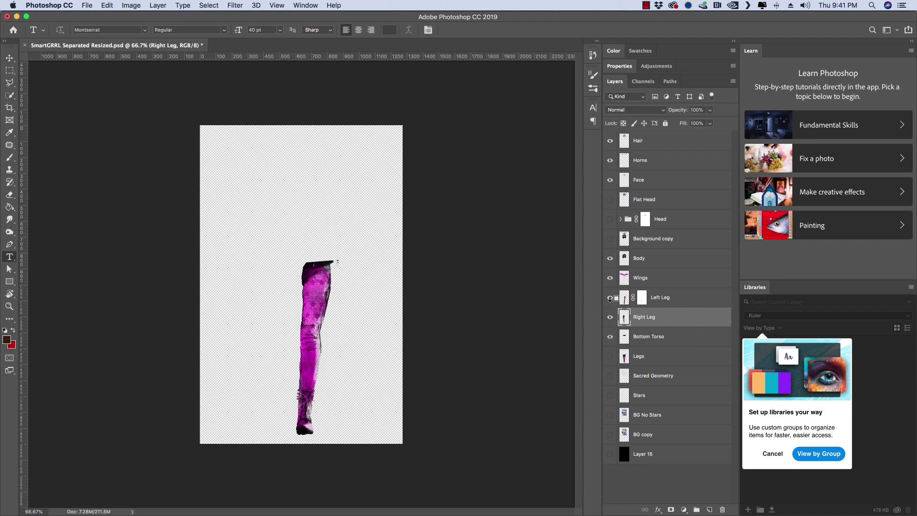
pyautogui.keyDown('alt'); pyautogui.click(610, 317); pyautogui.keyUp('alt')
pyautogui.keyDown('alt'); pyautogui.click(609, 317); pyautogui.keyUp('alt')
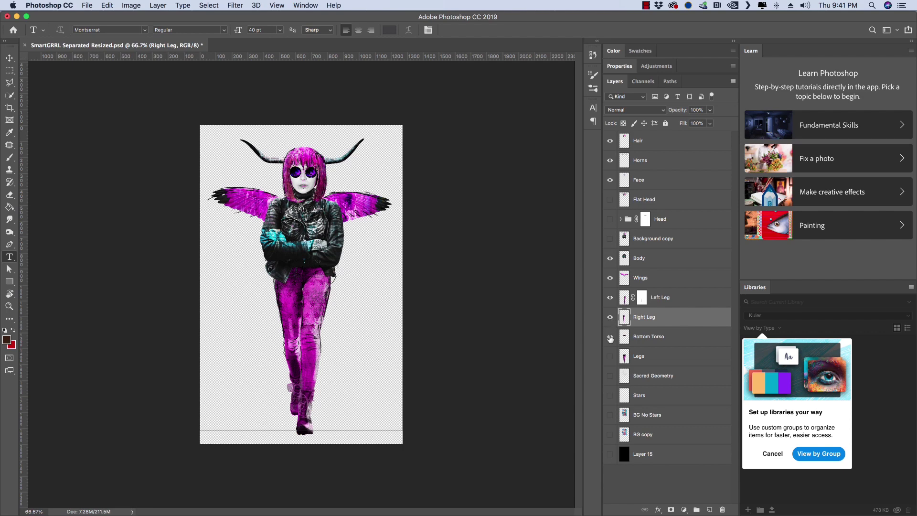
pyautogui.keyDown('alt'); pyautogui.click(610, 337); pyautogui.keyUp('alt')
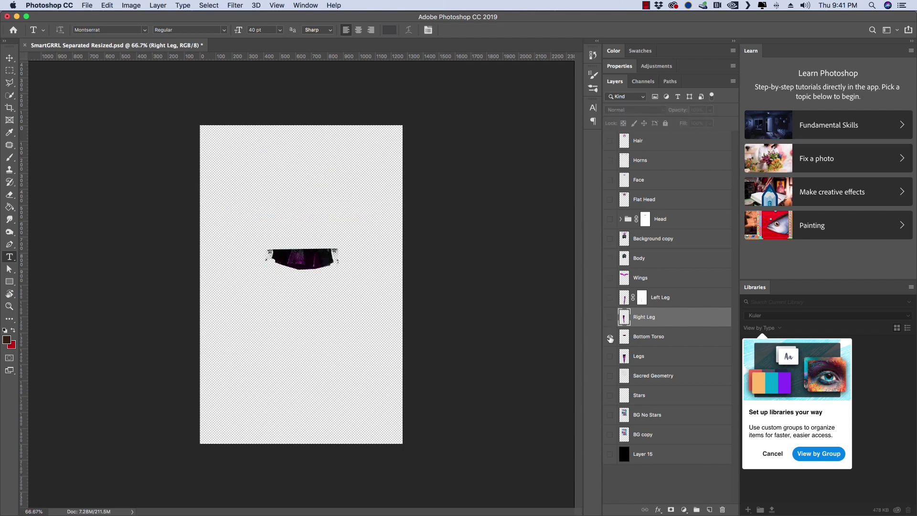
pyautogui.keyDown('alt'); pyautogui.click(611, 337); pyautogui.keyUp('alt')
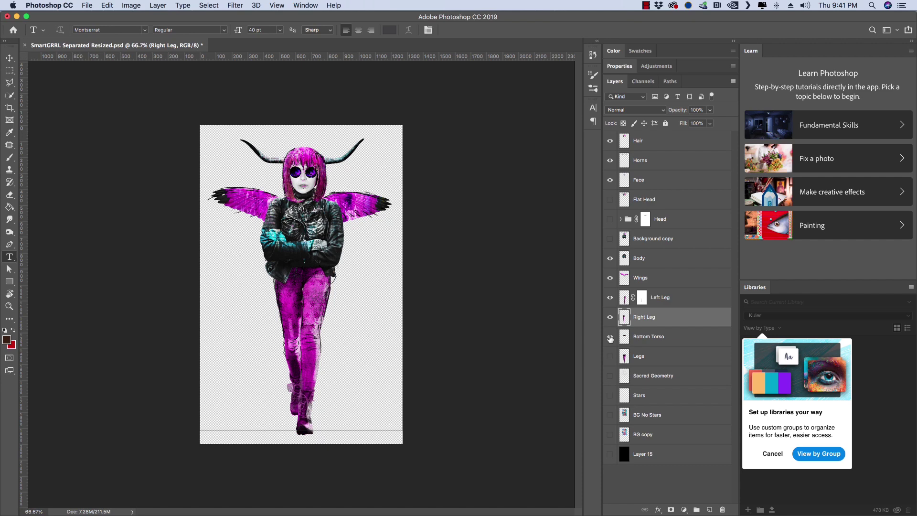
pyautogui.keyDown('alt'); pyautogui.click(610, 336); pyautogui.keyUp('alt')
pyautogui.keyDown('alt'); pyautogui.click(610, 337); pyautogui.keyUp('alt')
# Step: Preview the Sacred Geometry and Stars layers behind the figure, then hide them again
pyautogui.click(610, 376)
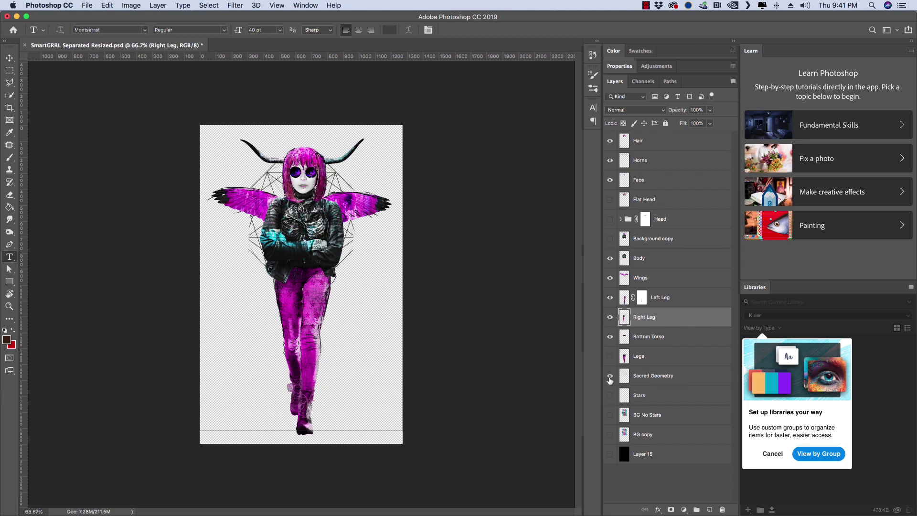
pyautogui.click(610, 377)
pyautogui.click(609, 395)
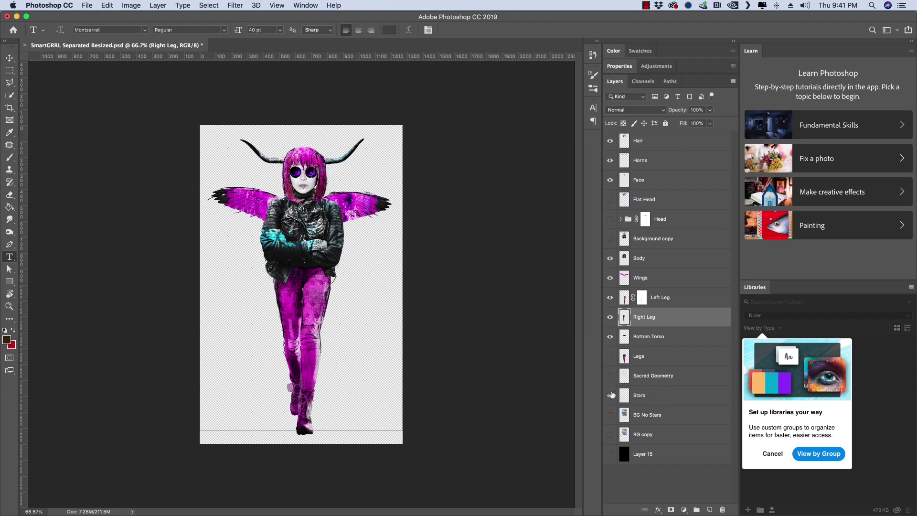
pyautogui.click(610, 395)
# Step: Preview the BG No Stars backdrop with Stars over it, hide both, and bring up the Open dialog
pyautogui.click(610, 415)
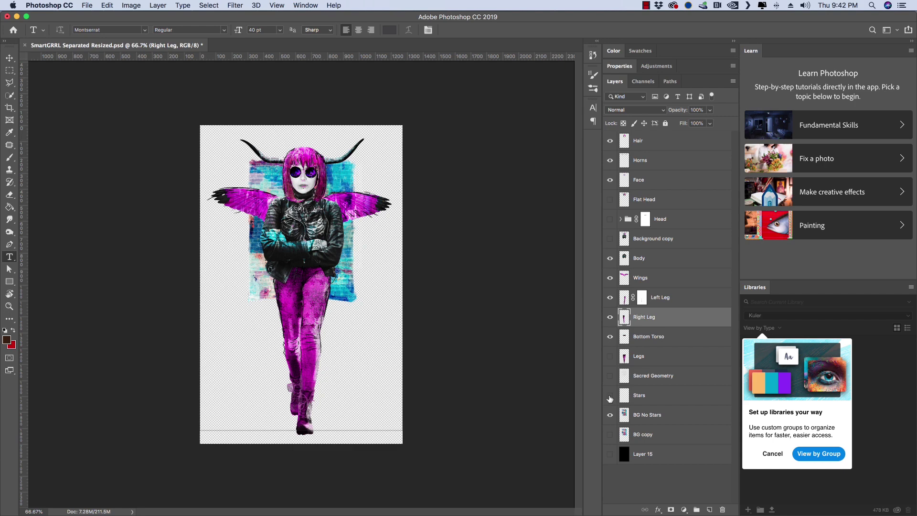
pyautogui.click(609, 396)
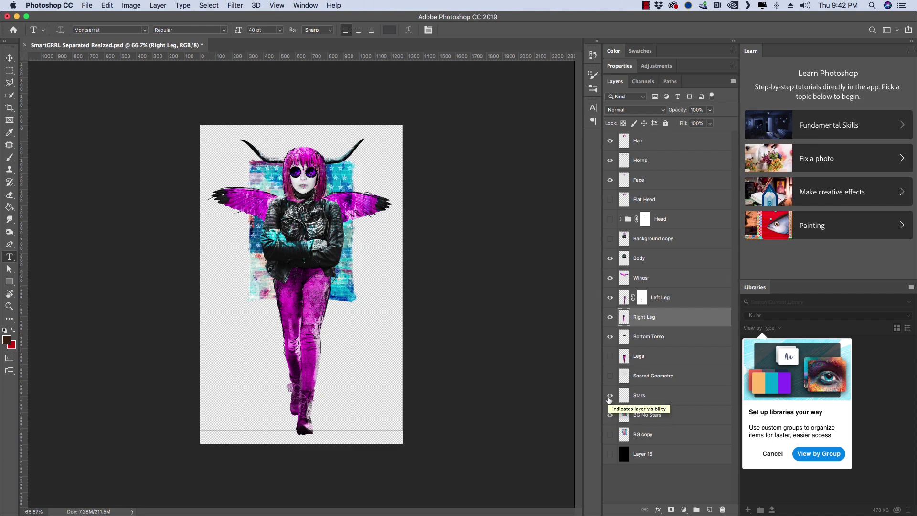
pyautogui.click(610, 395)
pyautogui.click(609, 414)
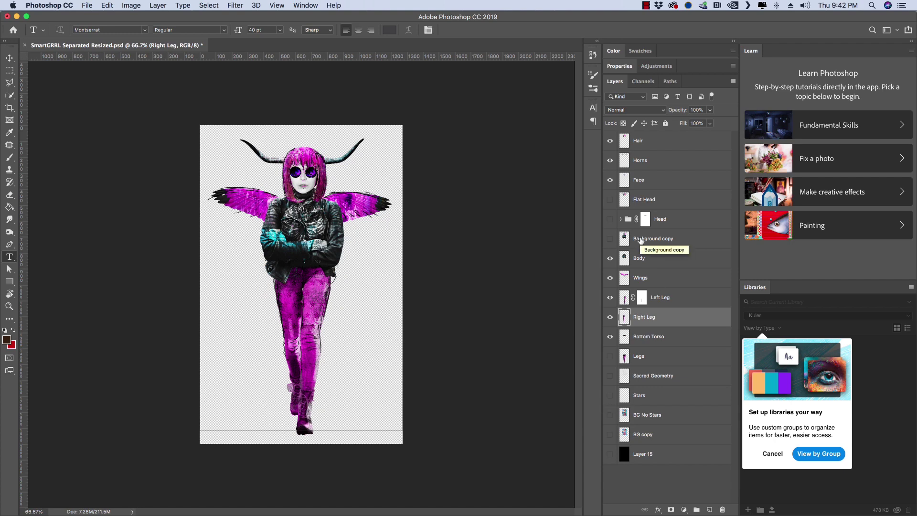
pyautogui.press('super+o')
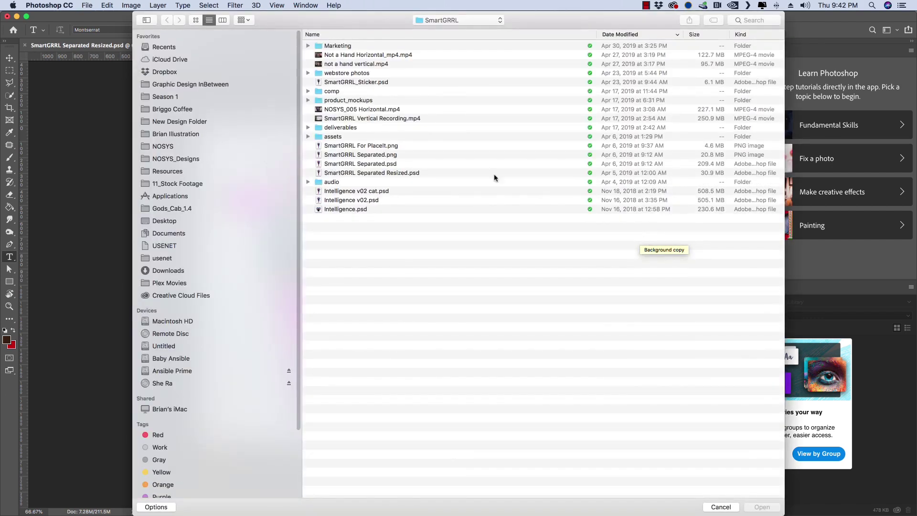
# Step: Select SmartGRRL Separated Resized.psd in the Open dialog
pyautogui.click(368, 173)
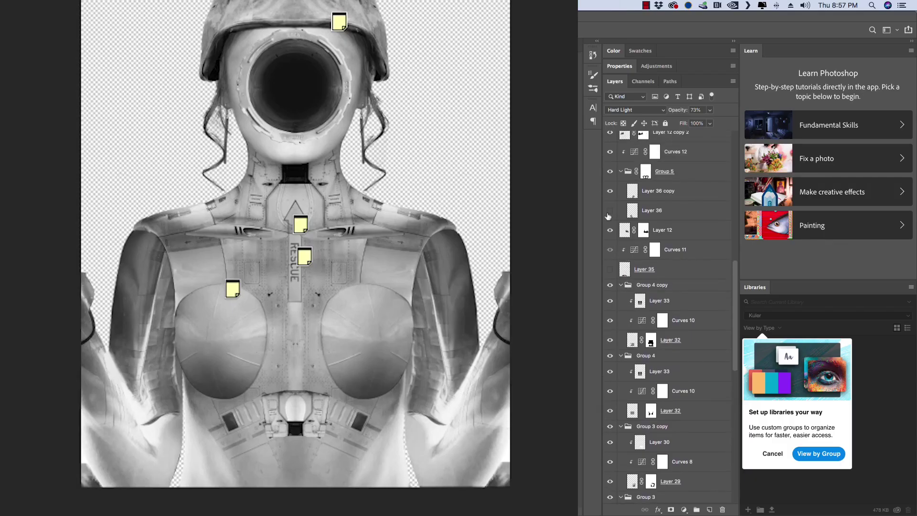
# Step: Show Layer 36 again, view only Group 6's parts, then bring all layers back
pyautogui.click(609, 211)
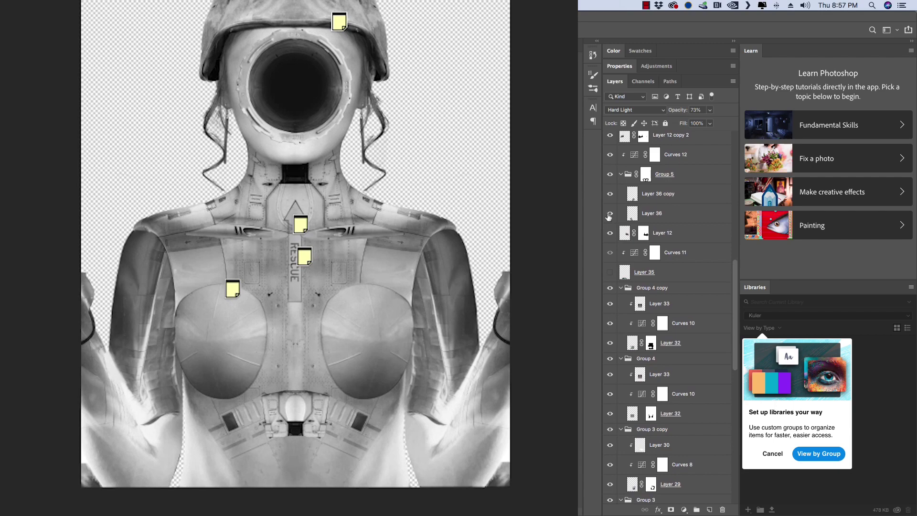
pyautogui.scroll(2, 610, 205)
pyautogui.keyDown('alt'); pyautogui.click(610, 193); pyautogui.keyUp('alt')
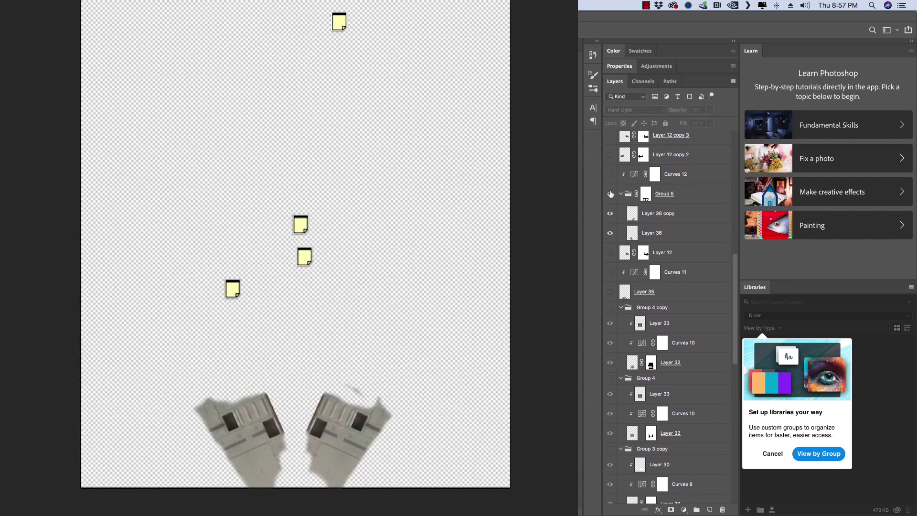
pyautogui.keyDown('alt'); pyautogui.click(610, 193); pyautogui.keyUp('alt')
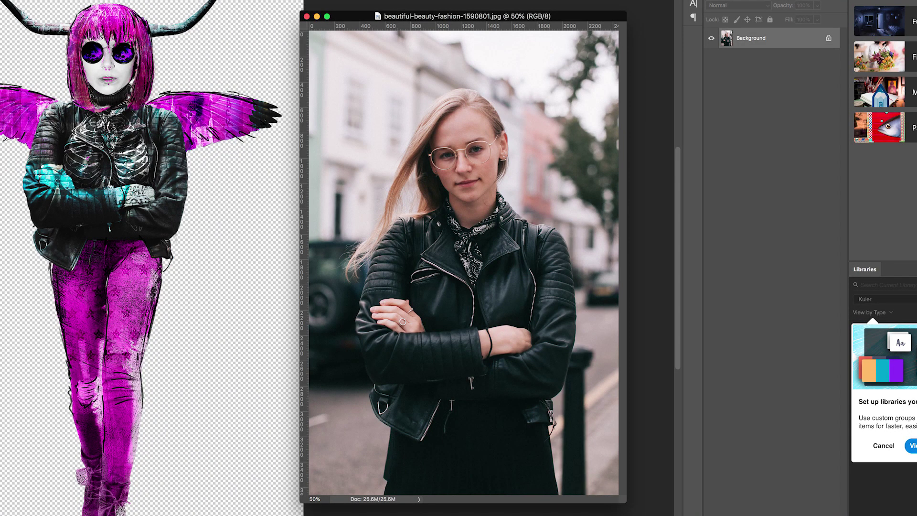
# Step: Search Google Images for the suggested 'knockoff luchador toys'
pyautogui.write('knock')
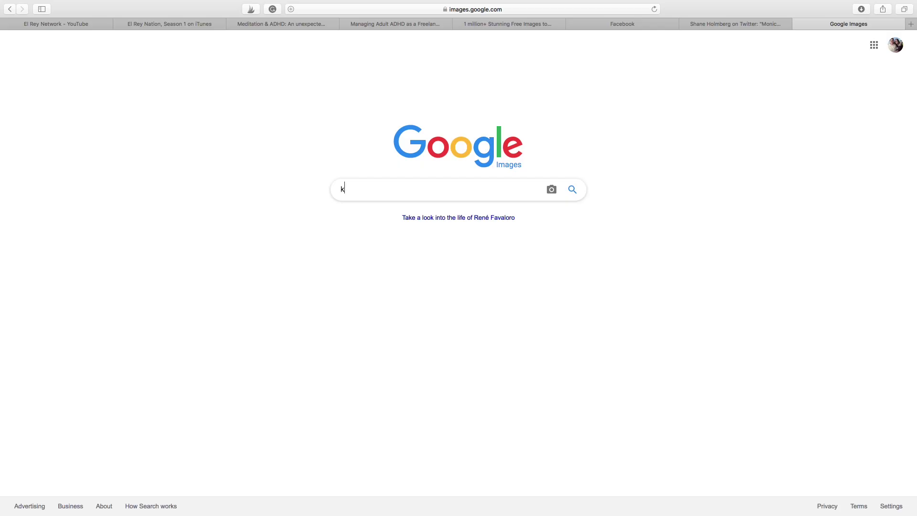
pyautogui.press('Down')
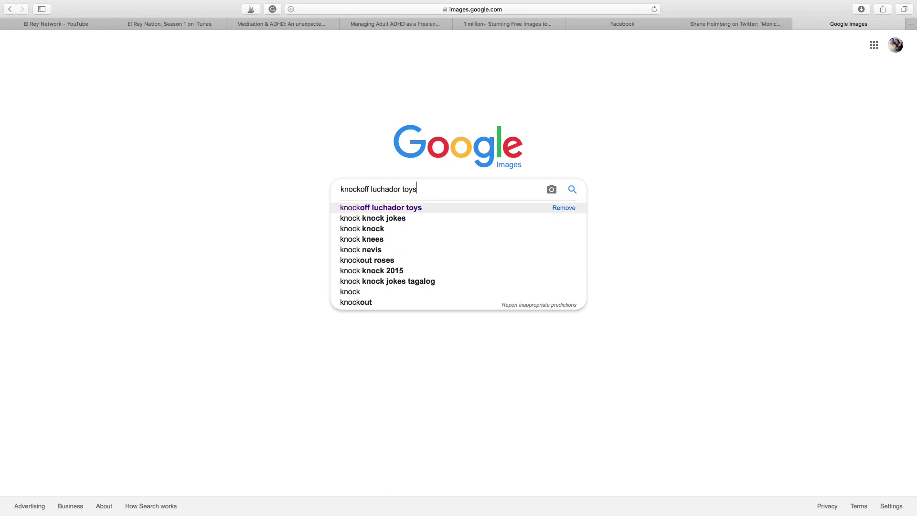
pyautogui.press('Return')
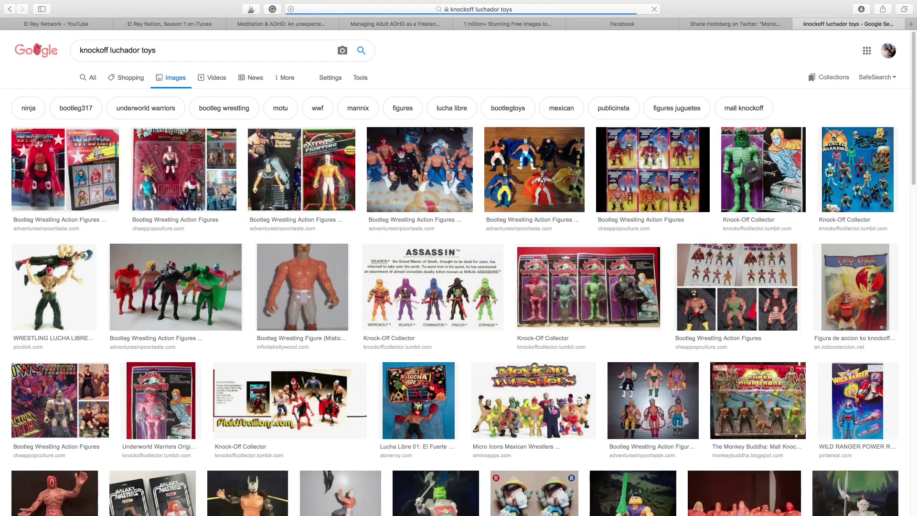
# Step: Preview the third result, the blue luchador figures and the caped figures results
pyautogui.click(311, 168)
pyautogui.click(448, 66)
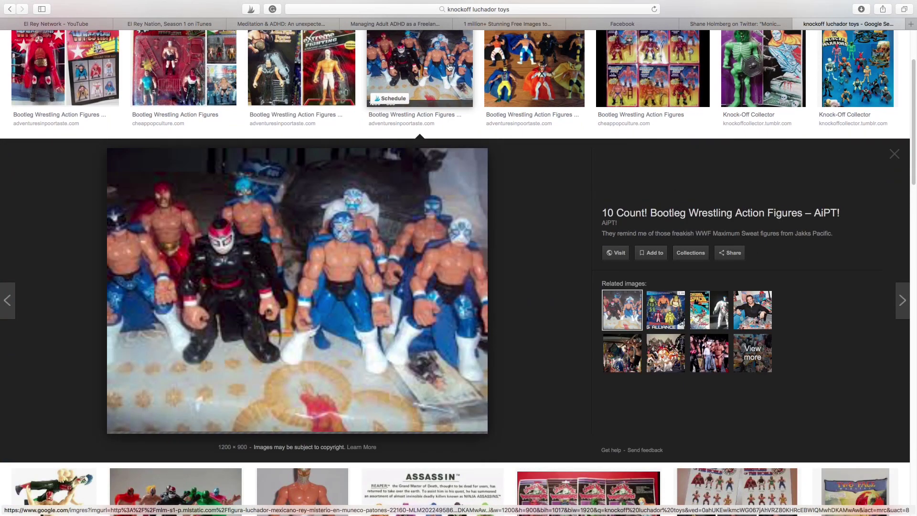
pyautogui.click(528, 69)
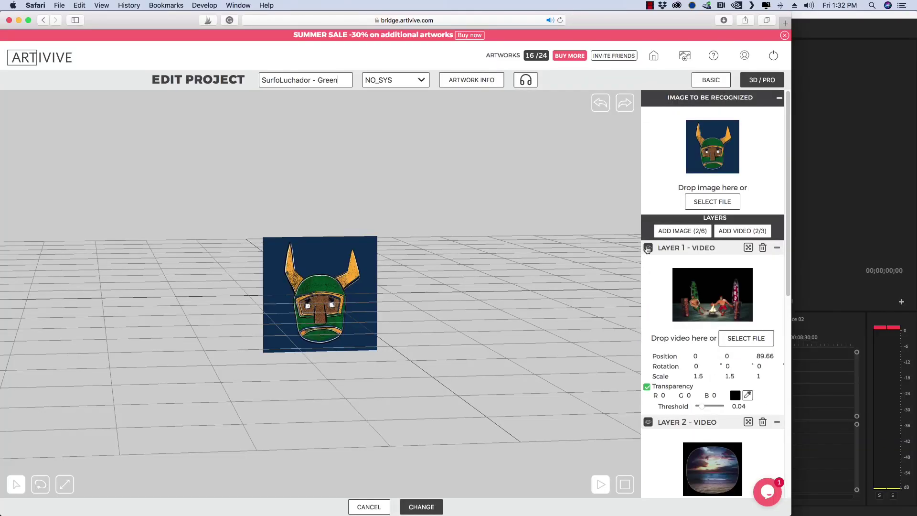
# Step: Show Layers 1–4: the campfire video, sunset sky video and both palm tree images
pyautogui.click(647, 248)
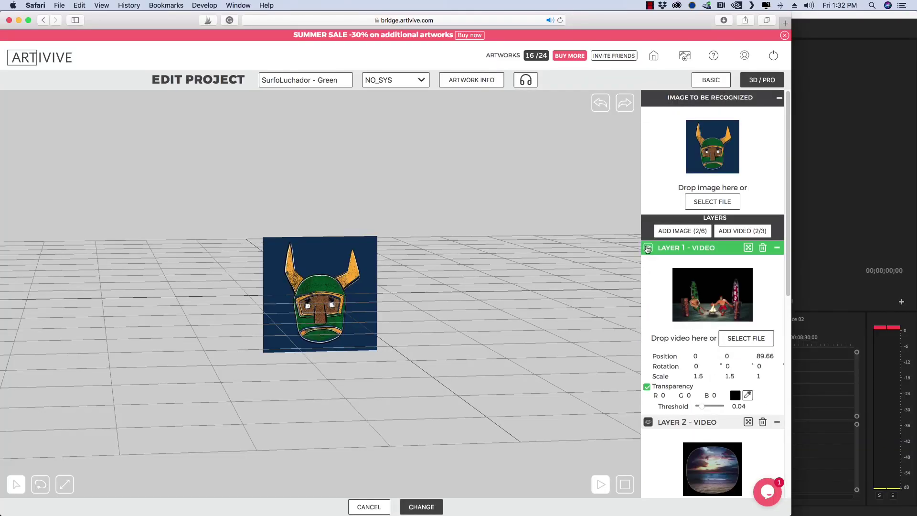
pyautogui.click(648, 422)
pyautogui.scroll(-4, 651, 430)
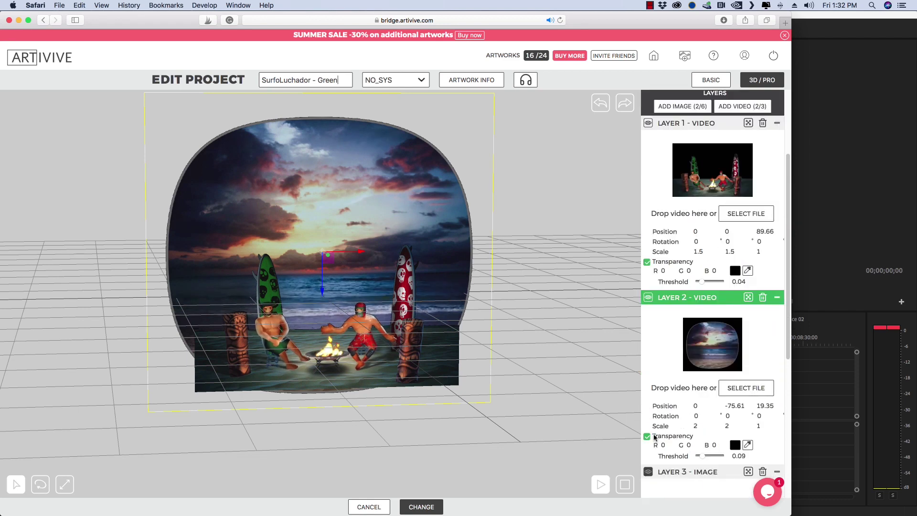
pyautogui.scroll(-5, 654, 430)
pyautogui.click(647, 297)
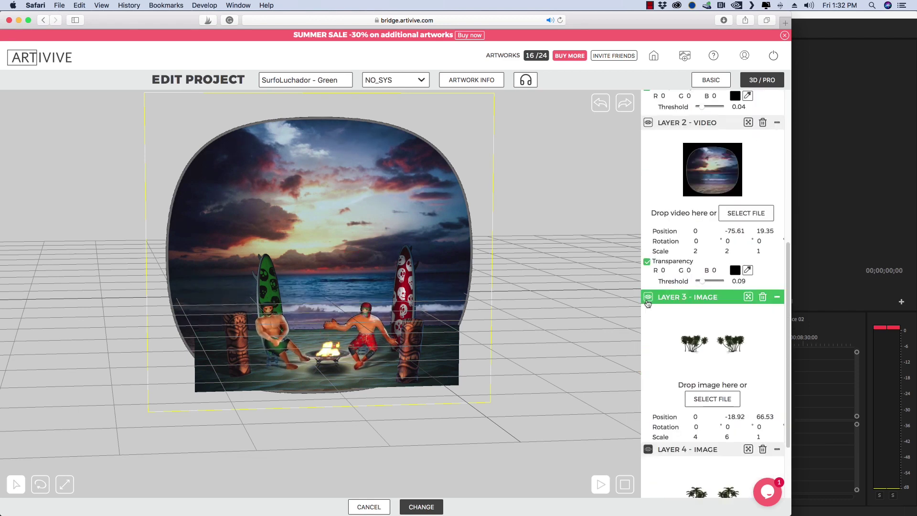
pyautogui.click(649, 447)
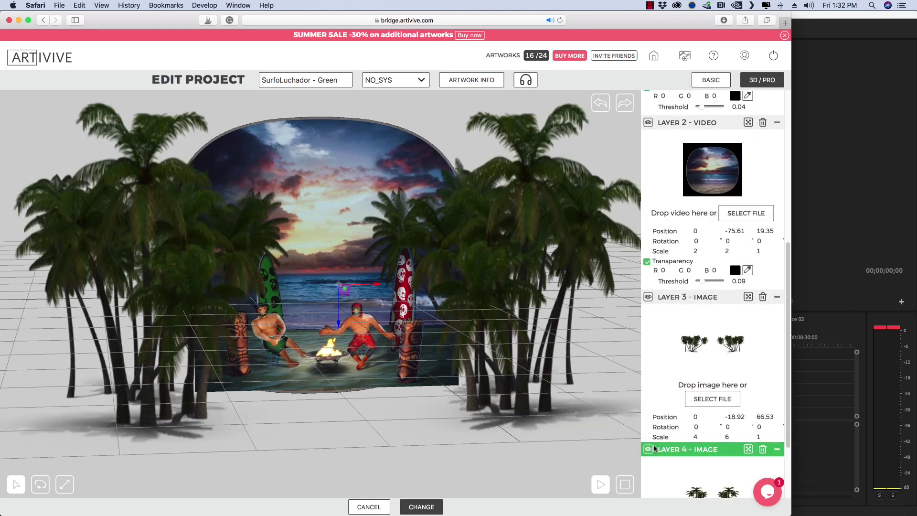
pyautogui.scroll(-3, 653, 440)
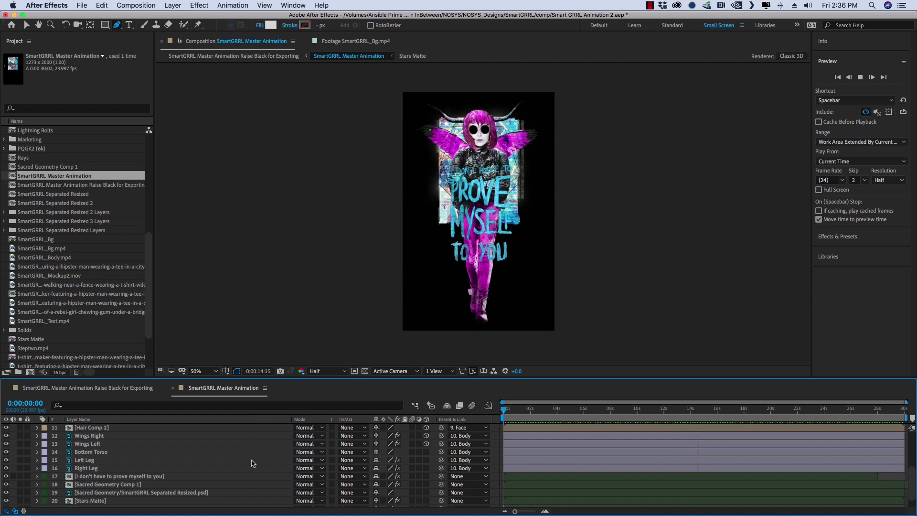
# Step: Find layer 20 [Stars Matte] in the timeline, select it and switch on its Solo
pyautogui.scroll(2, 252, 462)
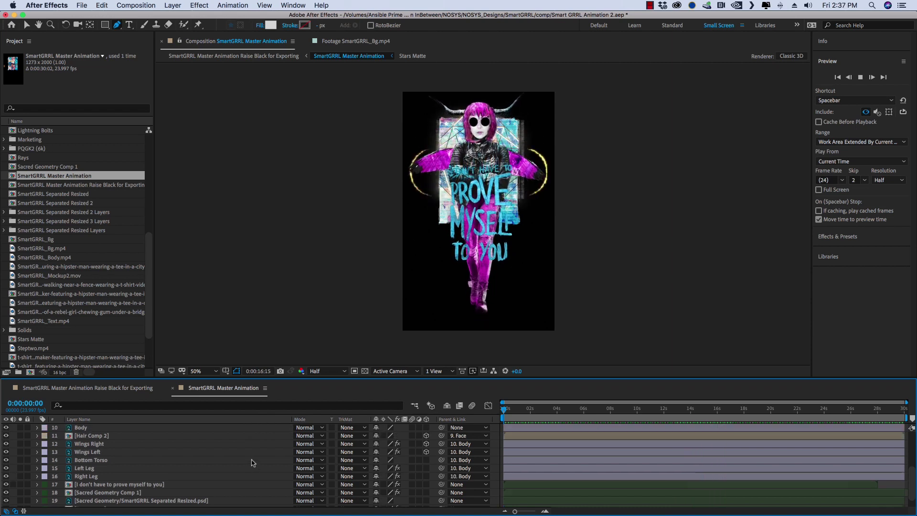
pyautogui.scroll(2, 253, 462)
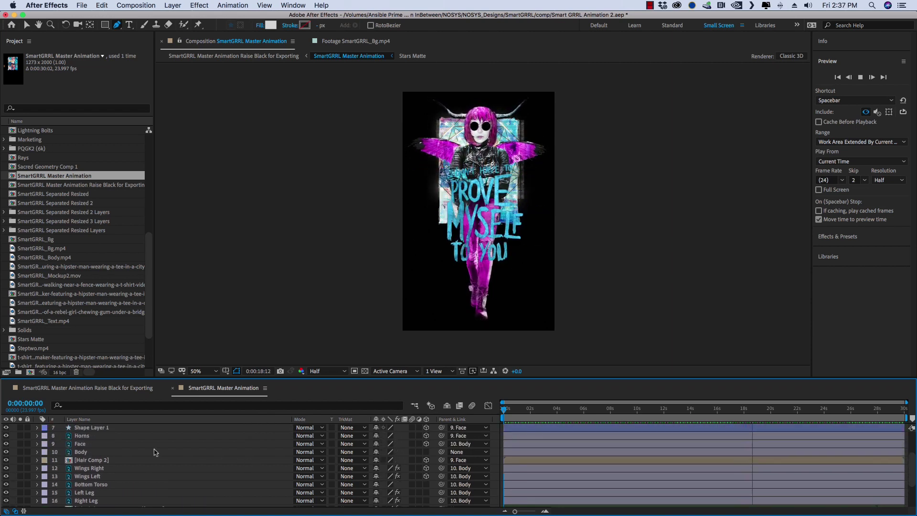
pyautogui.scroll(-5, 120, 445)
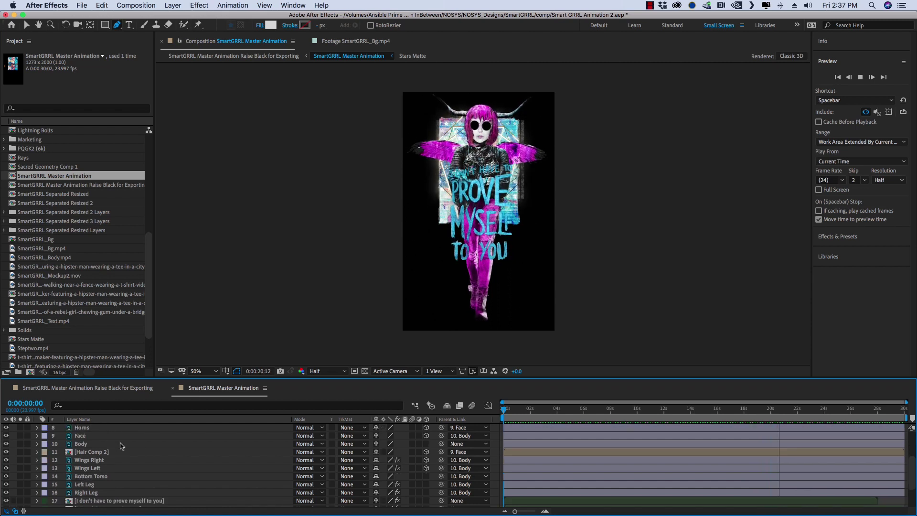
pyautogui.scroll(-1, 121, 445)
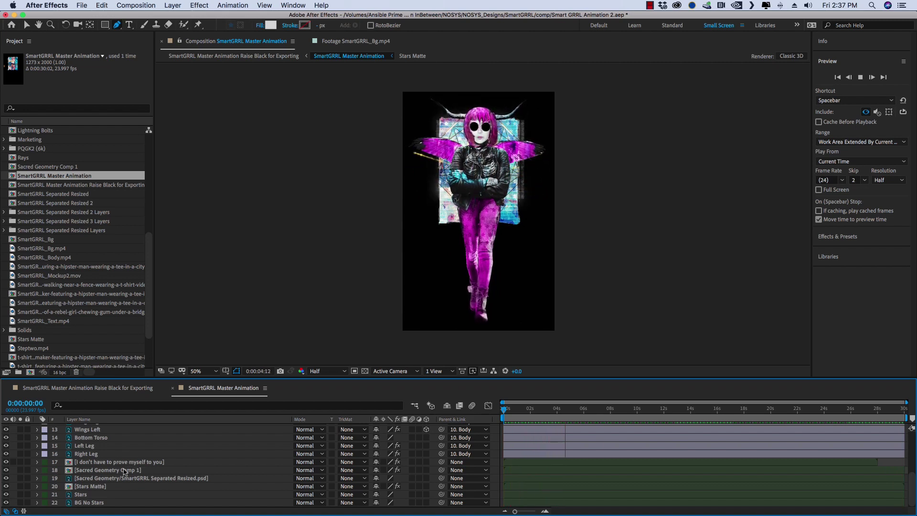
pyautogui.click(81, 494)
pyautogui.click(81, 486)
pyautogui.click(21, 486)
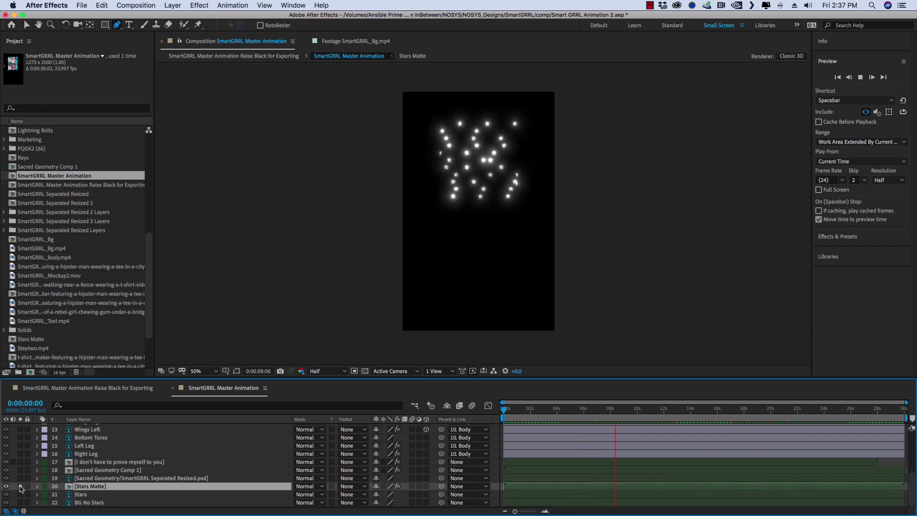
# Step: Open the Stars Matte composition, briefly maximize the timeline to see its 32 masks, and select Mask 1
pyautogui.doubleClick(90, 486)
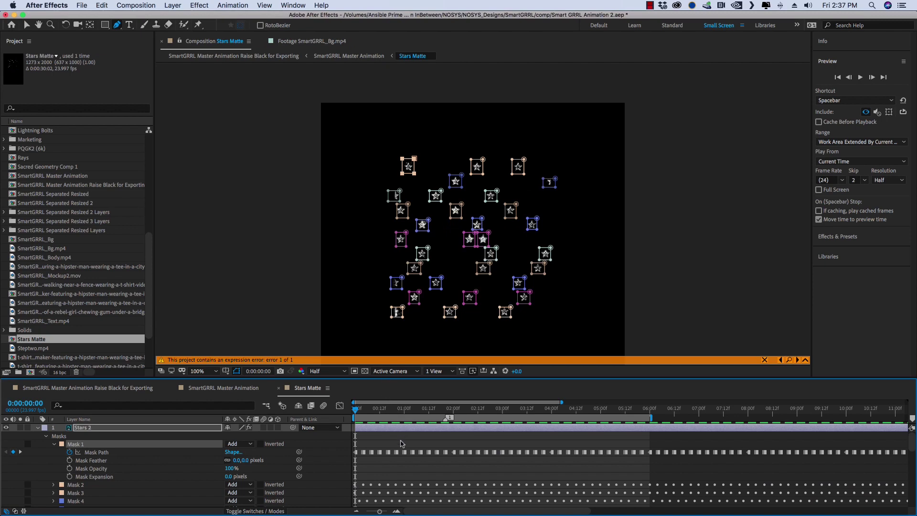
pyautogui.press('`')
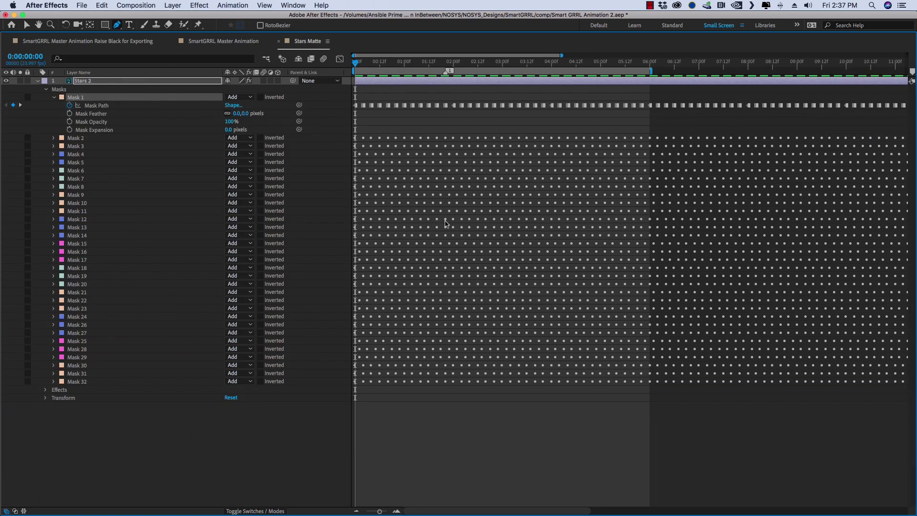
pyautogui.press('`')
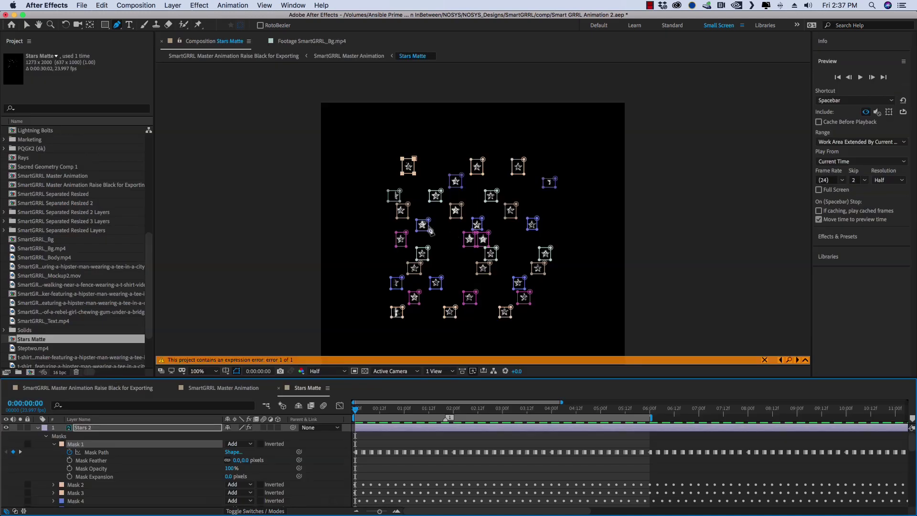
pyautogui.press('F2')
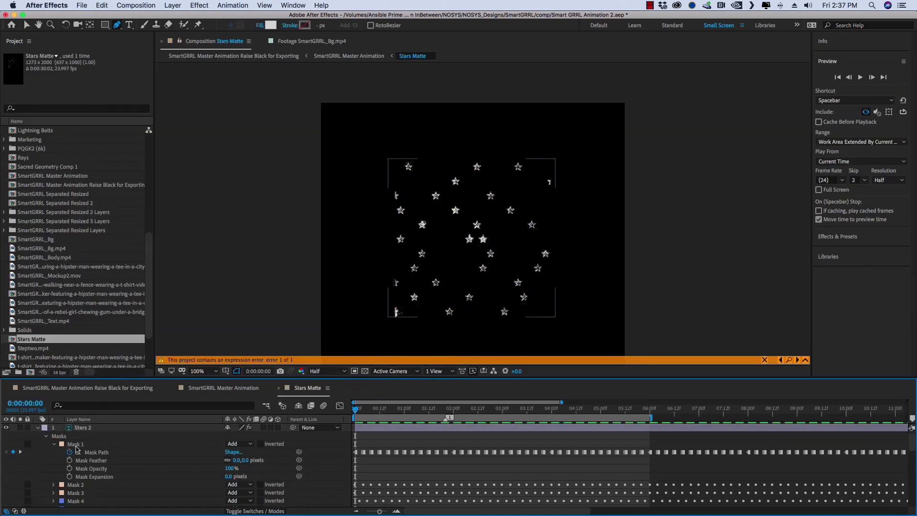
pyautogui.click(76, 445)
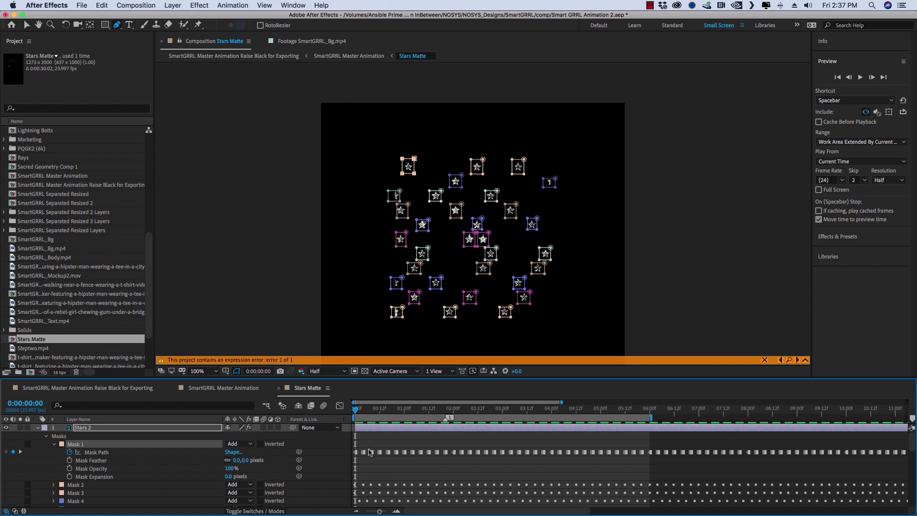
# Step: Step through the star animation past one second, then preview it from frame 0
pyautogui.press('pagedown')
pyautogui.press('pagedown')
pyautogui.press('pagedown')
pyautogui.press('pagedown')
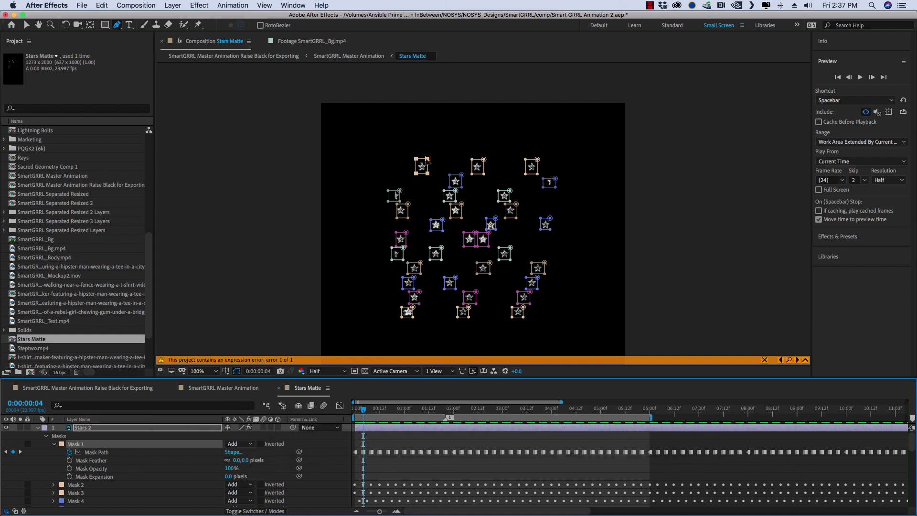
pyautogui.press('pagedown')
pyautogui.press('pagedown')
pyautogui.press('pagedown')
pyautogui.press('pagedown')
pyautogui.press('pagedown')
pyautogui.press('pagedown')
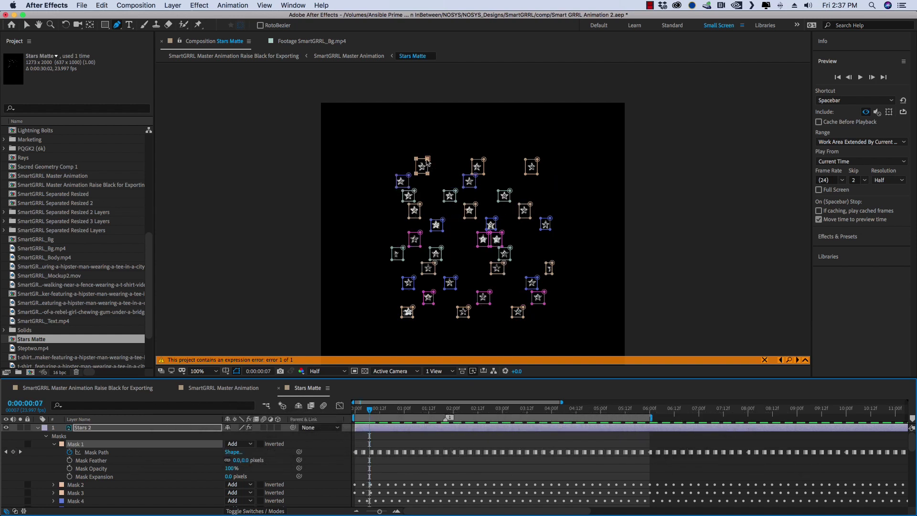
pyautogui.press('pagedown')
pyautogui.press('pagedown')
pyautogui.press('pagedown')
pyautogui.press('pagedown')
pyautogui.press('pagedown')
pyautogui.press('pagedown')
pyautogui.press('pagedown')
pyautogui.press('pagedown')
pyautogui.press('pagedown')
pyautogui.press('pagedown')
pyautogui.press('pagedown')
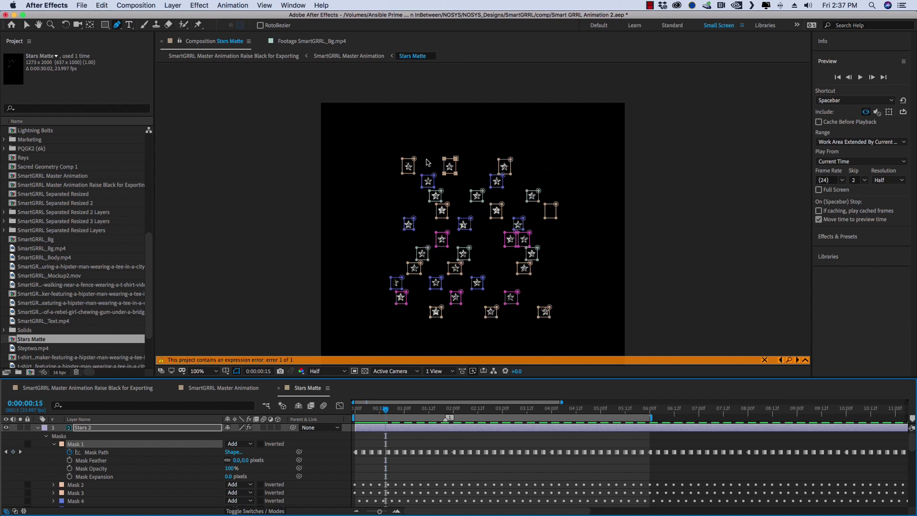
pyautogui.press('pagedown')
pyautogui.press('pagedown')
pyautogui.press('pagedown')
pyautogui.press('pagedown')
pyautogui.press('pagedown')
pyautogui.press('pagedown')
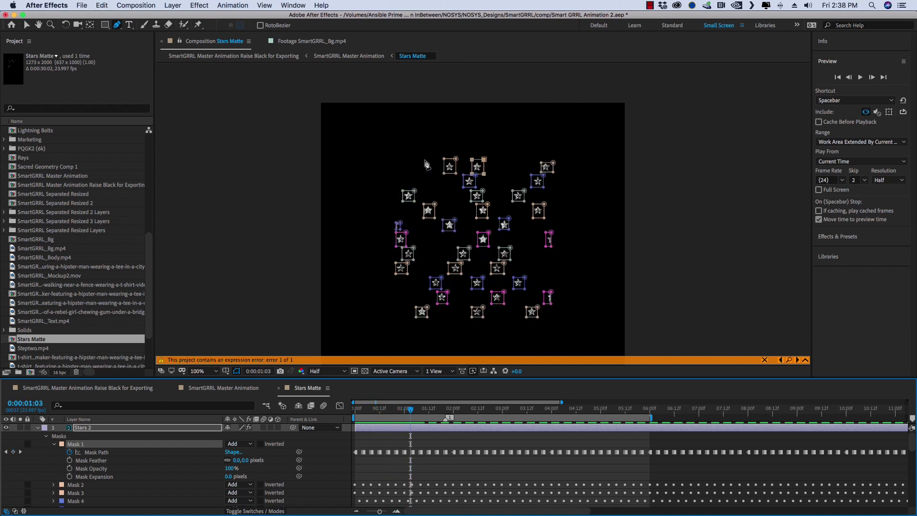
pyautogui.moveTo(382, 409); pyautogui.dragTo(350, 412)
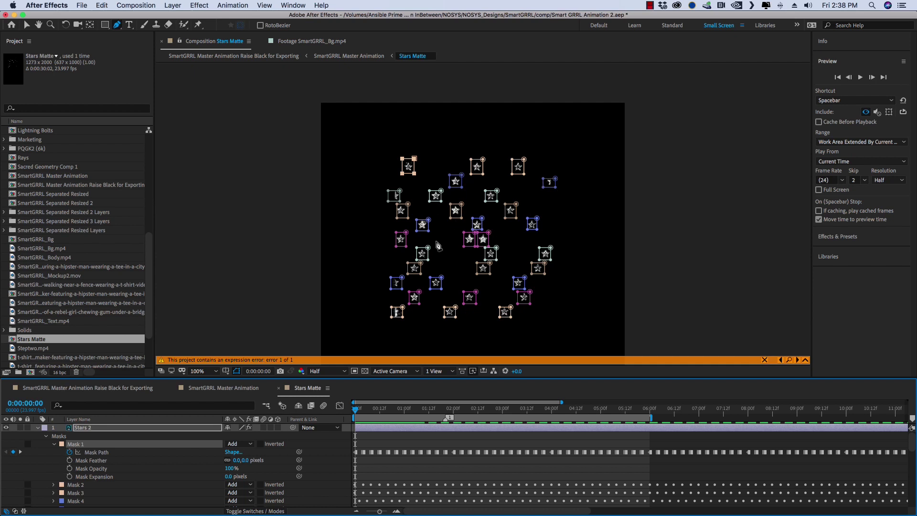
pyautogui.press('space')
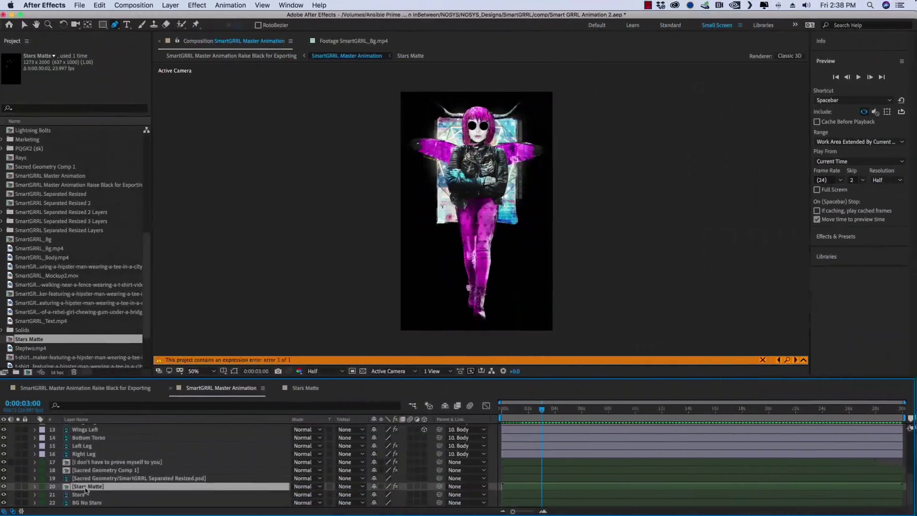
# Step: Turn off the [Stars Matte] solo and play back the full master animation
pyautogui.click(88, 487)
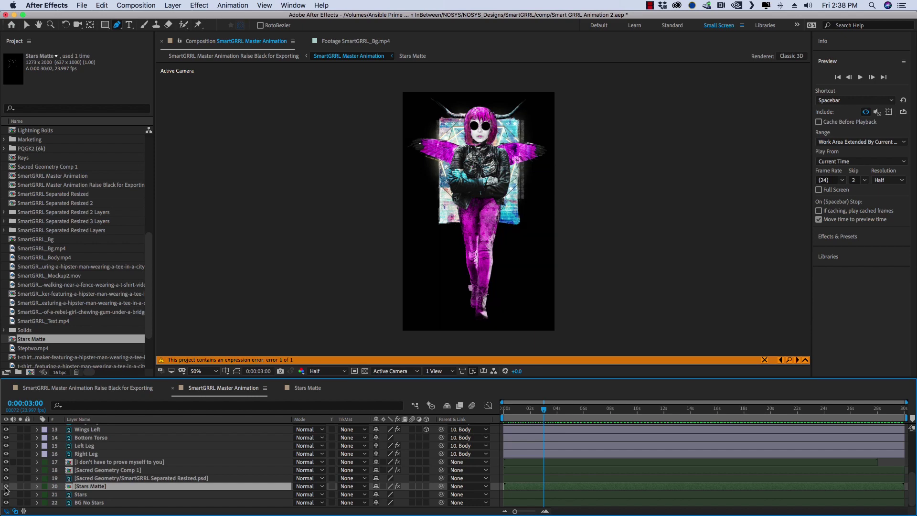
pyautogui.press('space')
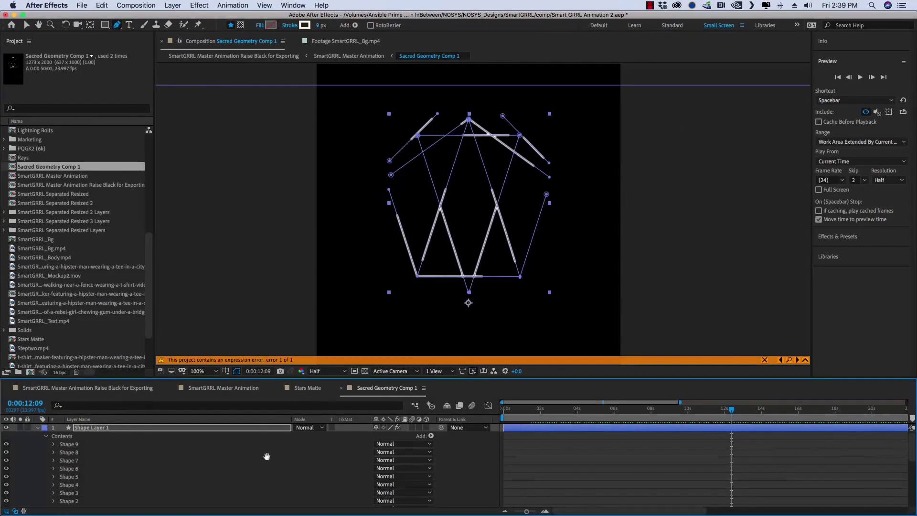
# Step: Play Sacred Geometry Comp 1, then return the playhead to 0:00:00:00
pyautogui.press('space')
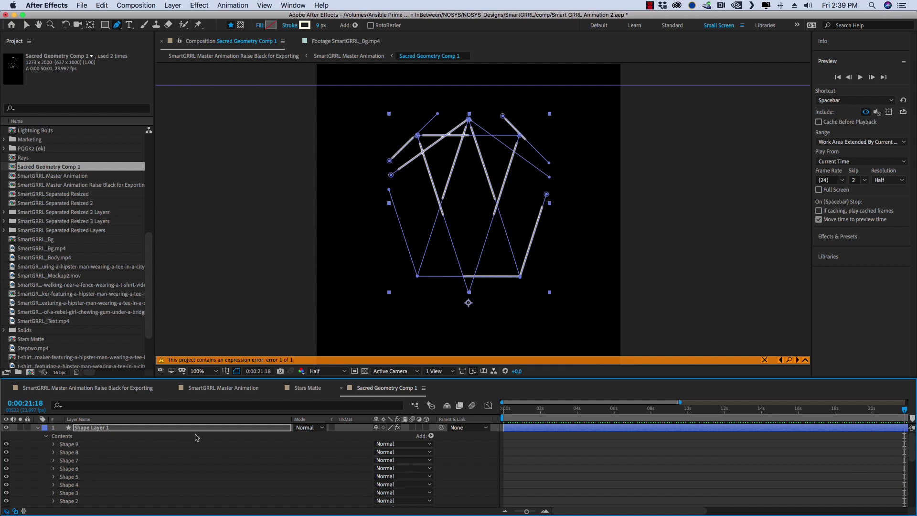
pyautogui.press('`')
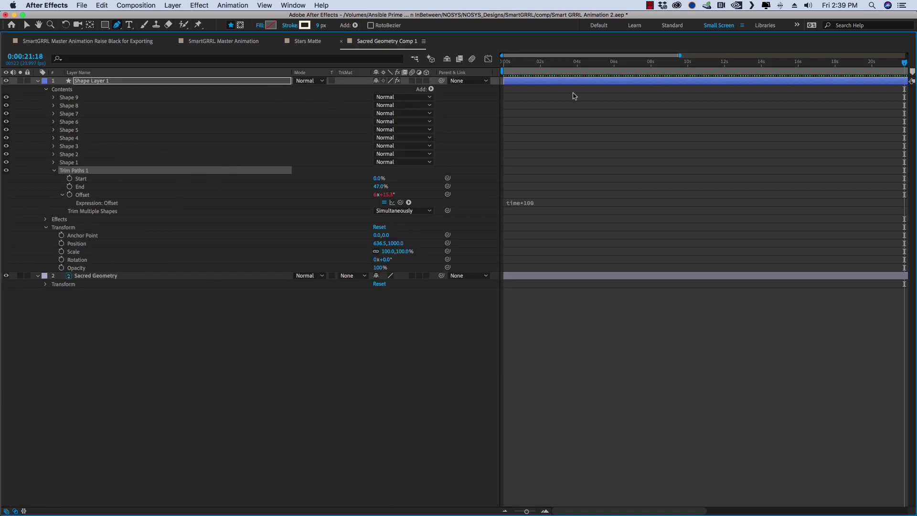
pyautogui.moveTo(534, 63); pyautogui.dragTo(493, 77)
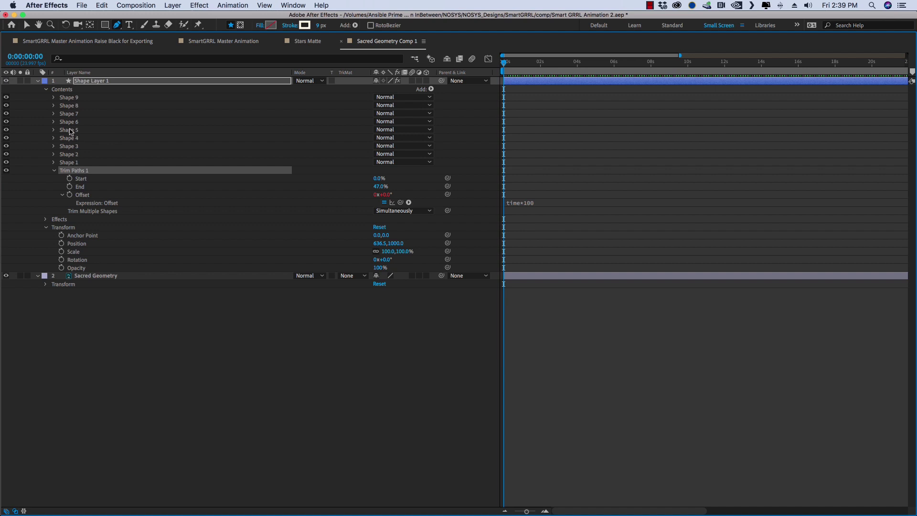
pyautogui.press('`')
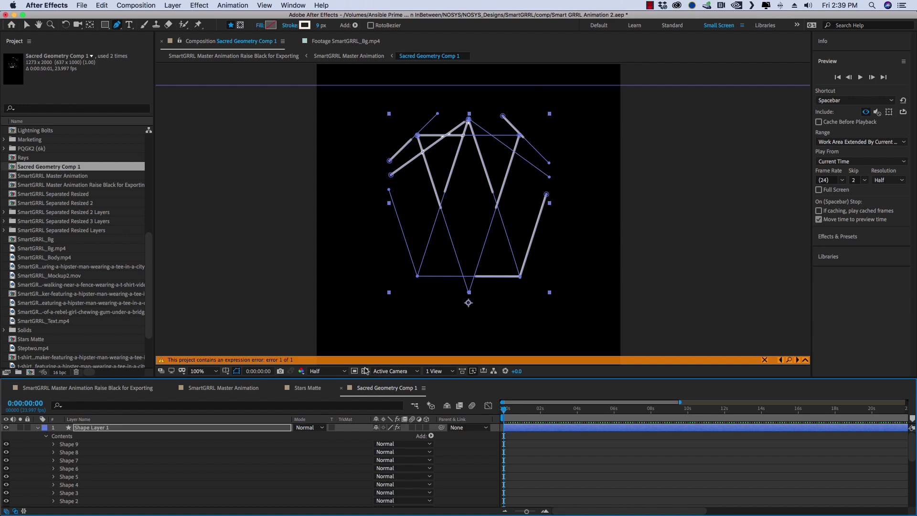
# Step: Turn on the transparency grid and check the shape Add list without adding anything
pyautogui.click(365, 371)
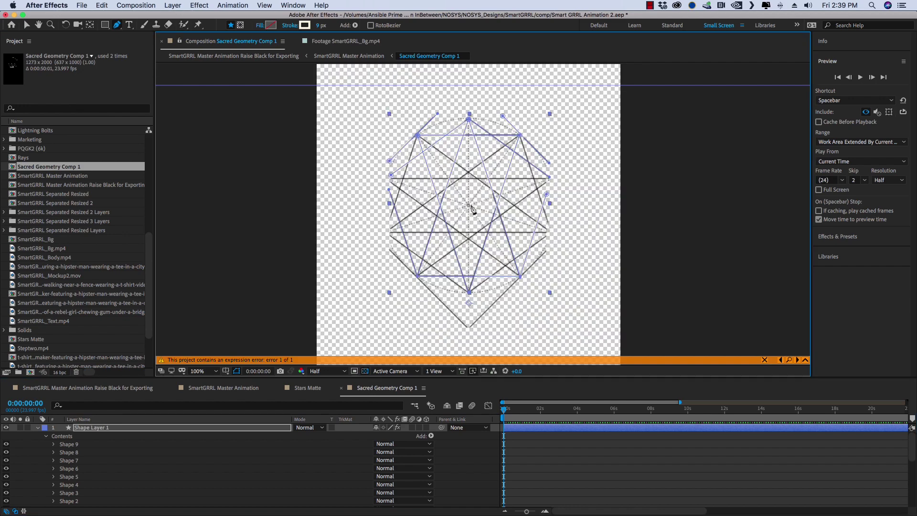
pyautogui.press('`')
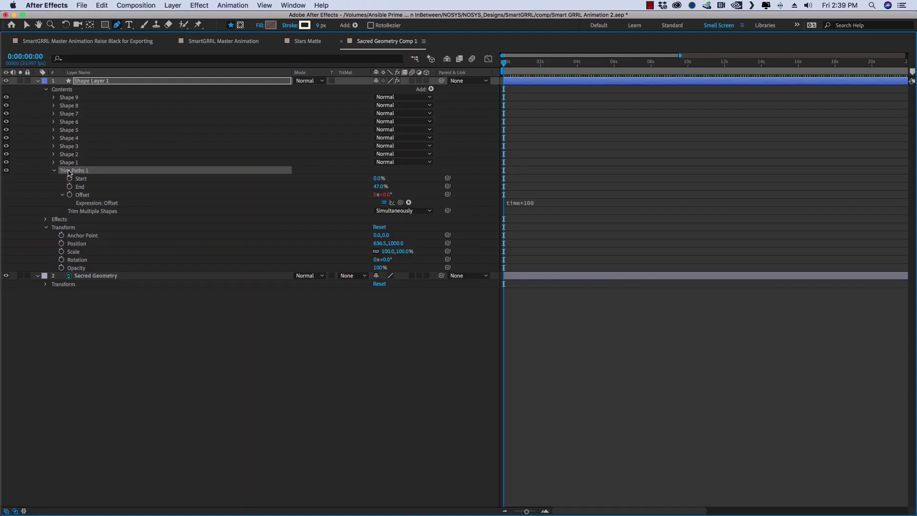
pyautogui.click(430, 88)
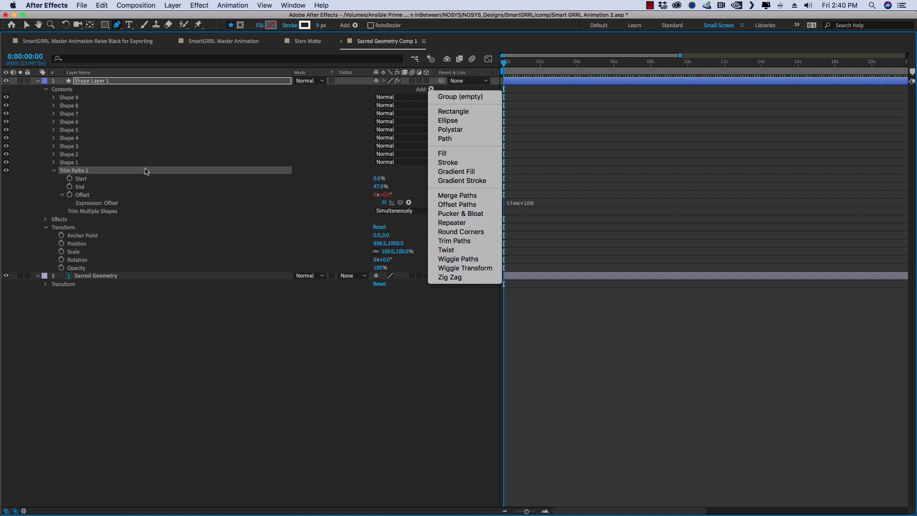
pyautogui.click(145, 171)
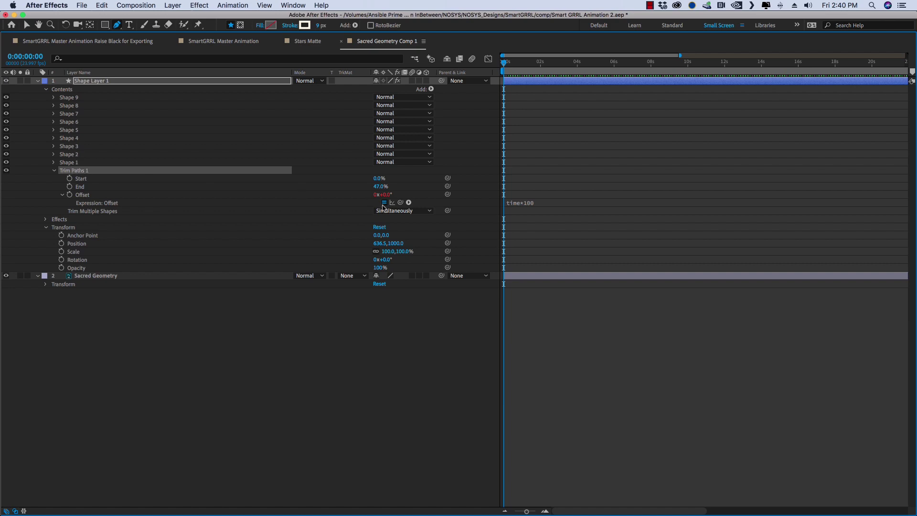
# Step: Preview Trim Paths 1 End at 20%, 54%, 100% and 86%, then set it back to 47%
pyautogui.press('`')
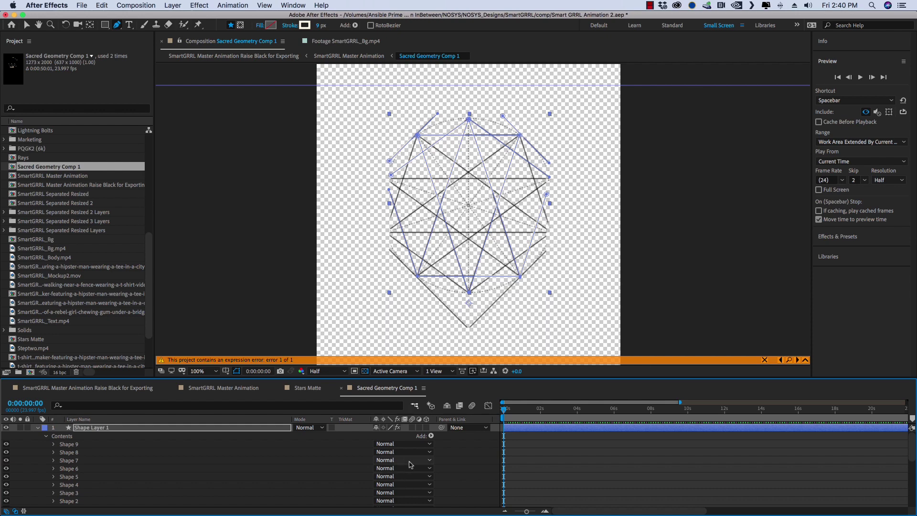
pyautogui.scroll(-5, 382, 464)
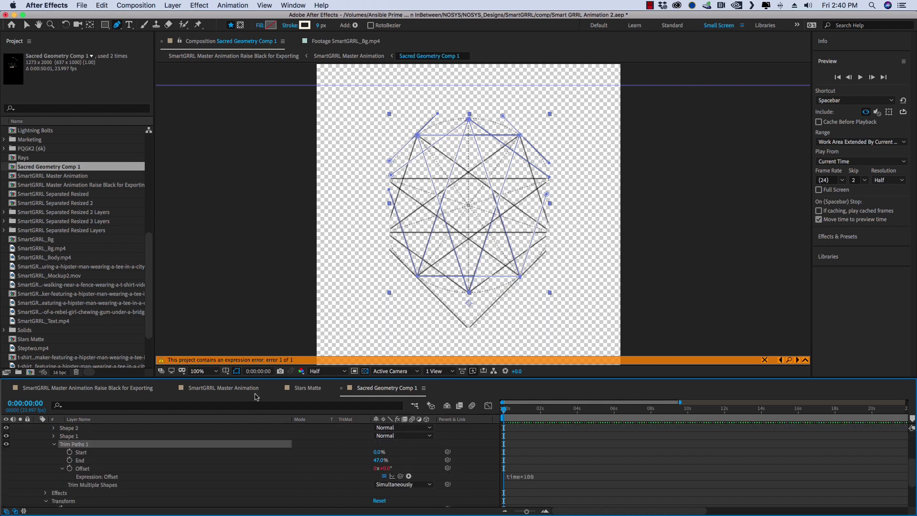
pyautogui.moveTo(379, 462); pyautogui.dragTo(369, 464)
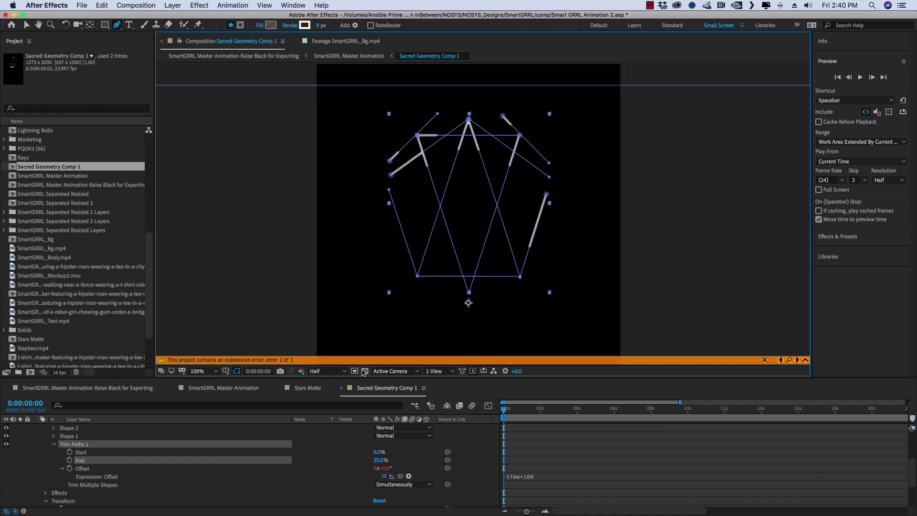
pyautogui.press('space')
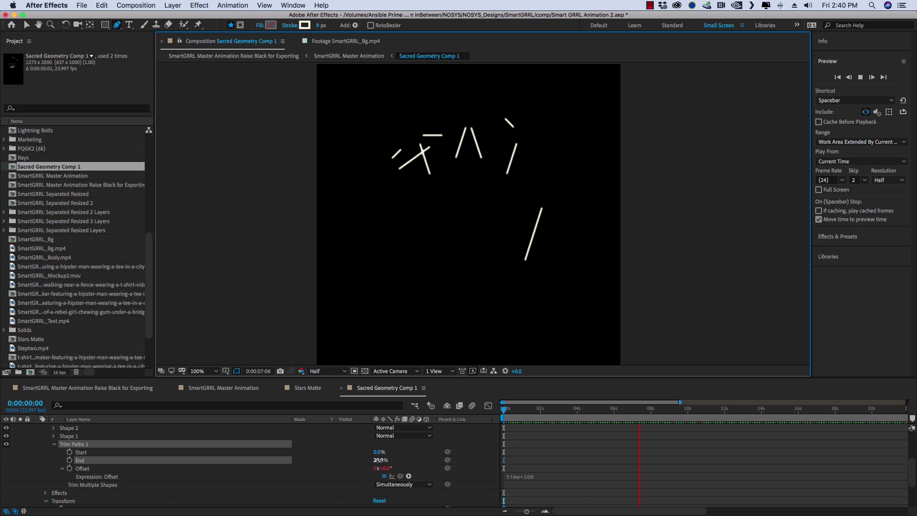
pyautogui.moveTo(379, 460); pyautogui.dragTo(408, 464)
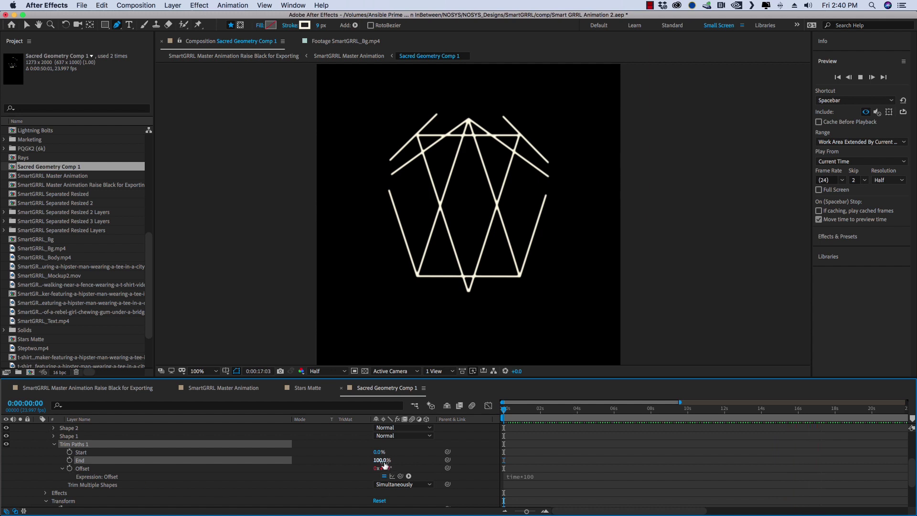
pyautogui.moveTo(385, 464); pyautogui.dragTo(379, 465)
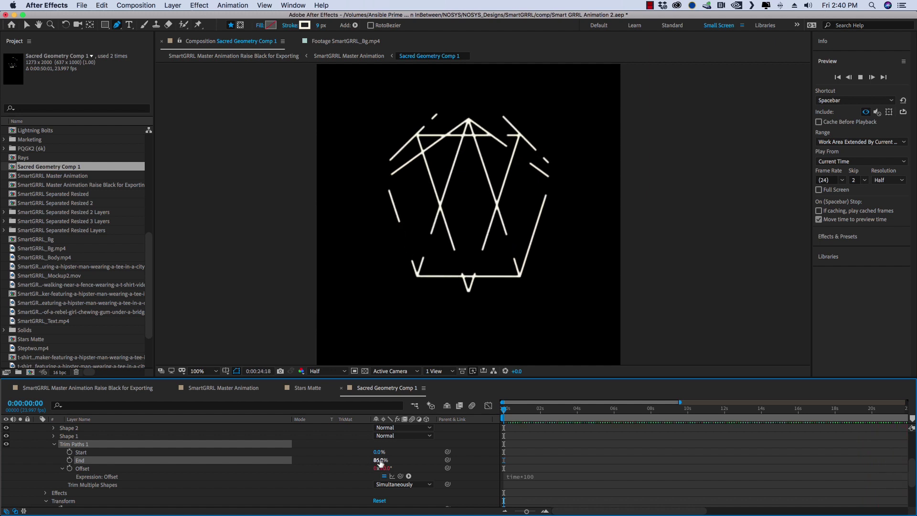
pyautogui.moveTo(379, 461); pyautogui.dragTo(360, 461)
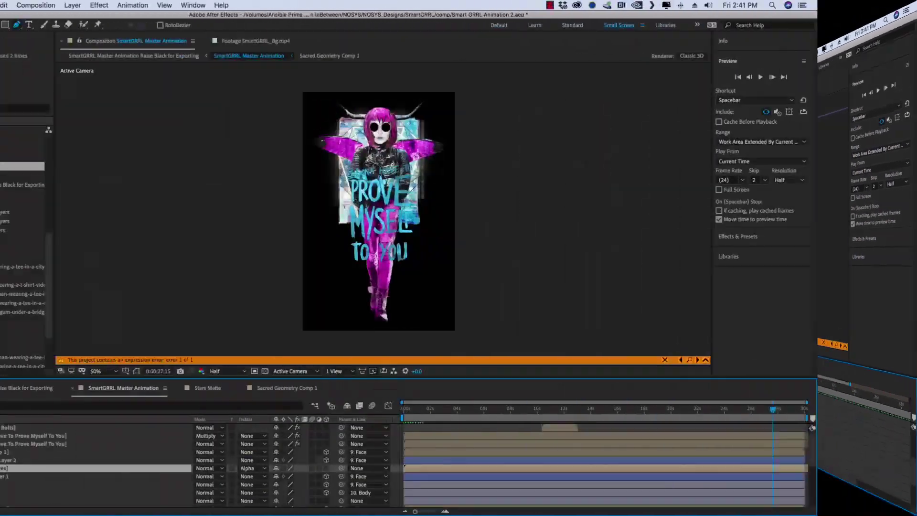
# Step: Open the Fire Eyes precomp, preview its magenta fireball zoomed out, then return to SmartGRRL Master Animation
pyautogui.click(6, 468)
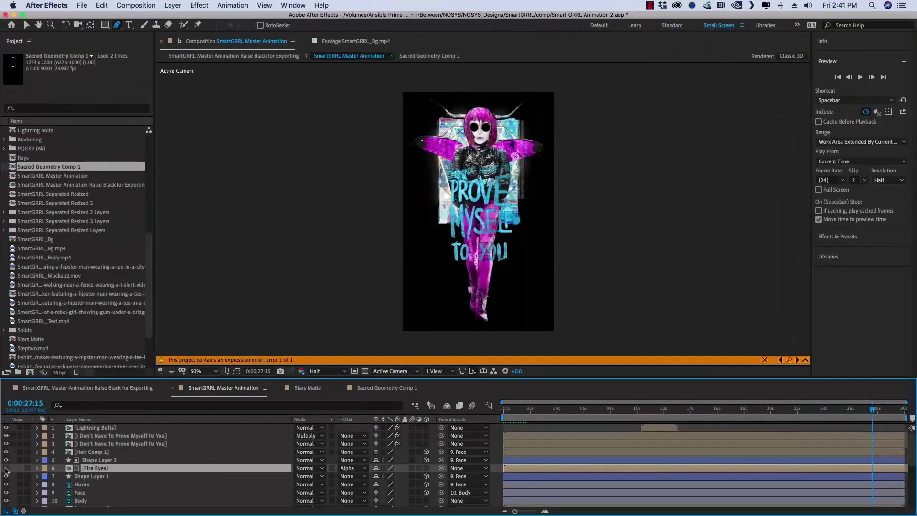
pyautogui.doubleClick(90, 468)
pyautogui.press('space')
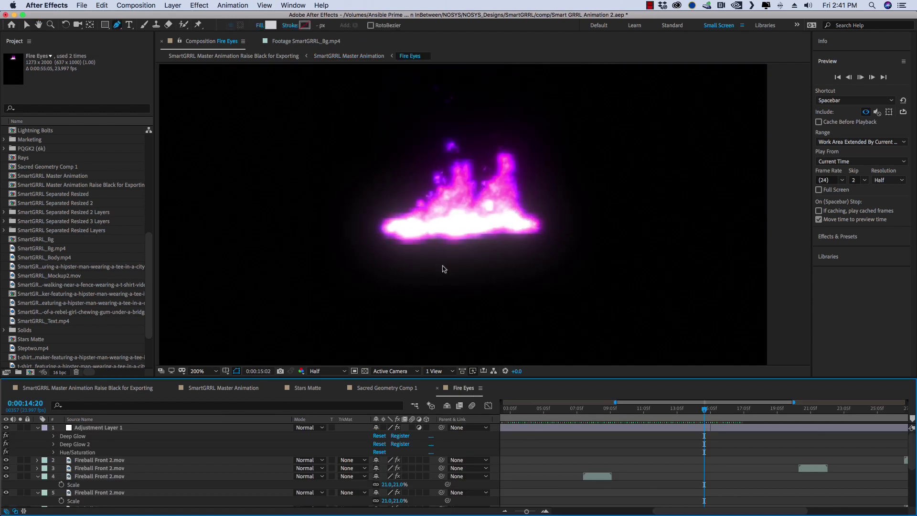
pyautogui.press(',')
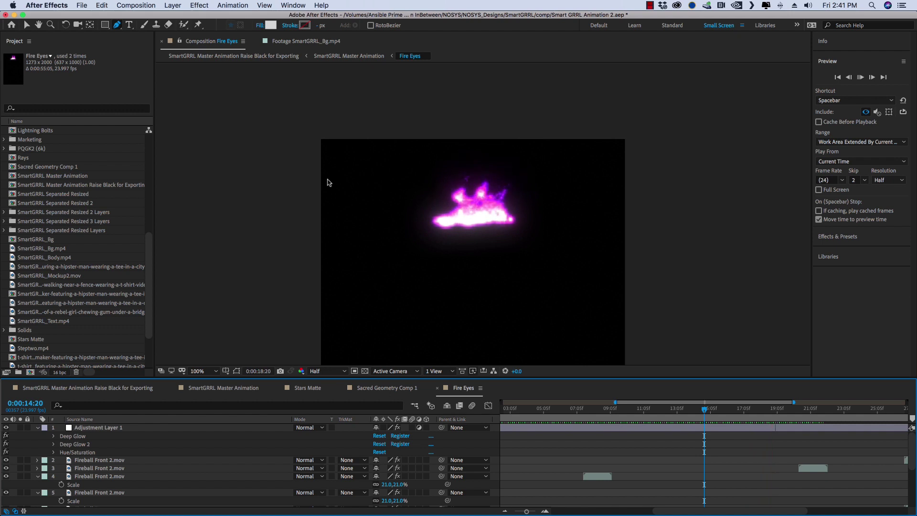
pyautogui.click(334, 56)
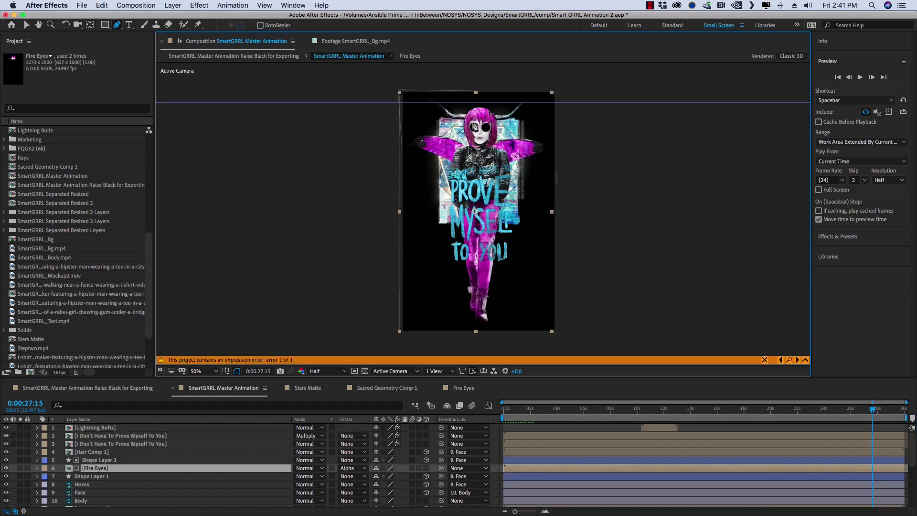
pyautogui.click(90, 461)
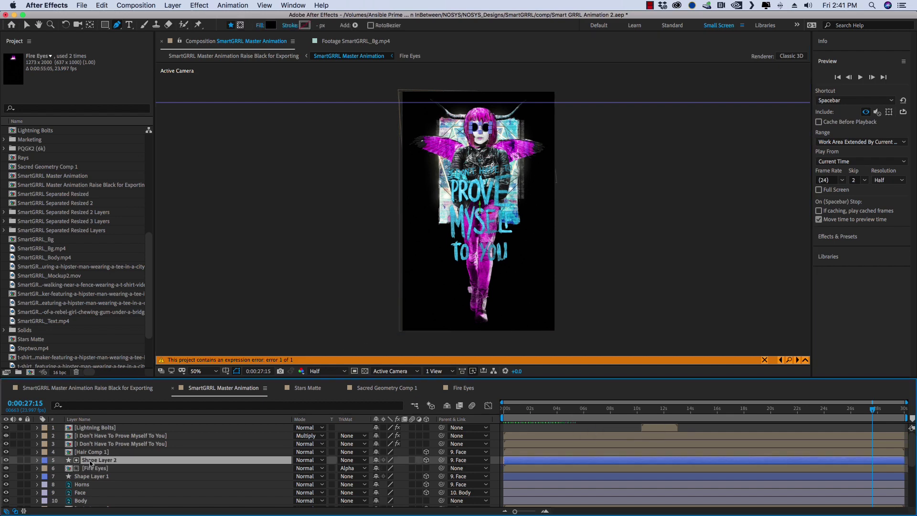
pyautogui.click(87, 469)
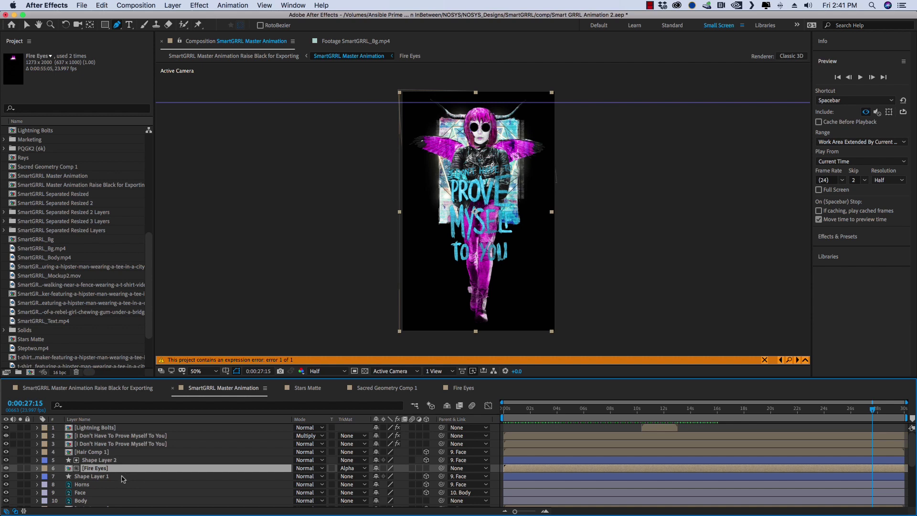
pyautogui.scroll(-1, 122, 479)
pyautogui.scroll(-8, 123, 479)
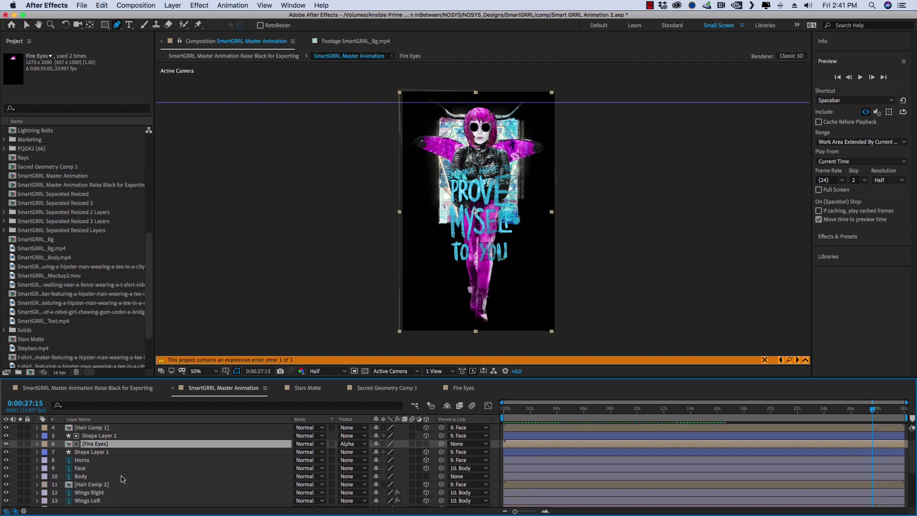
pyautogui.scroll(-3, 123, 478)
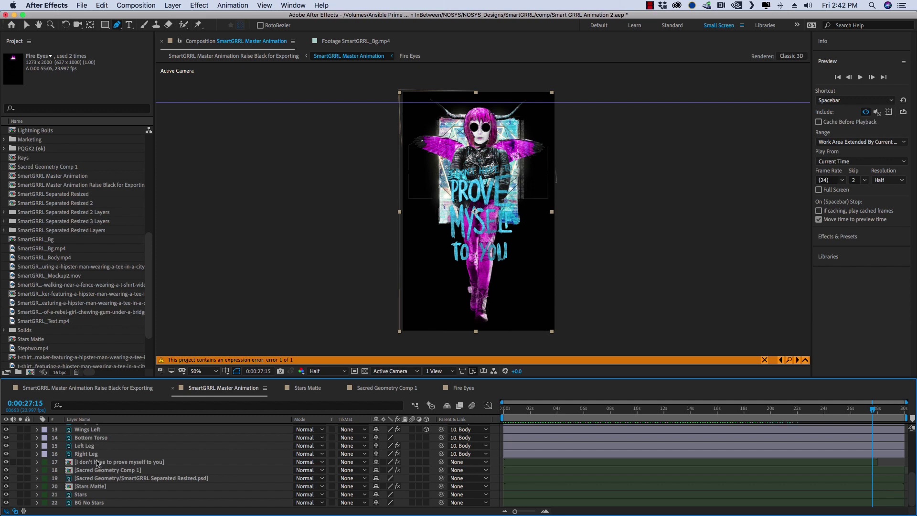
pyautogui.scroll(4, 101, 462)
pyautogui.click(103, 462)
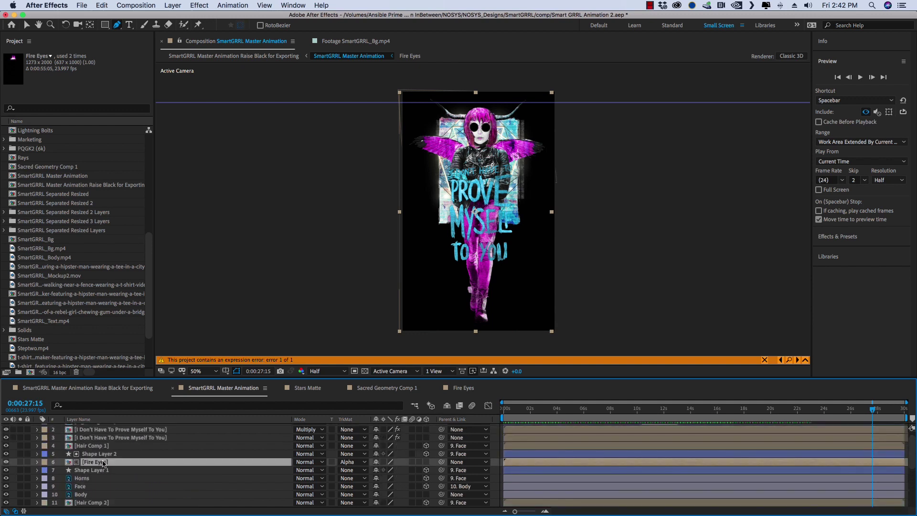
# Step: Solo layers 17–22, move to about 0:00:01:09, and open the Raise Black for Exporting comp
pyautogui.scroll(-4, 103, 463)
pyautogui.click(105, 463)
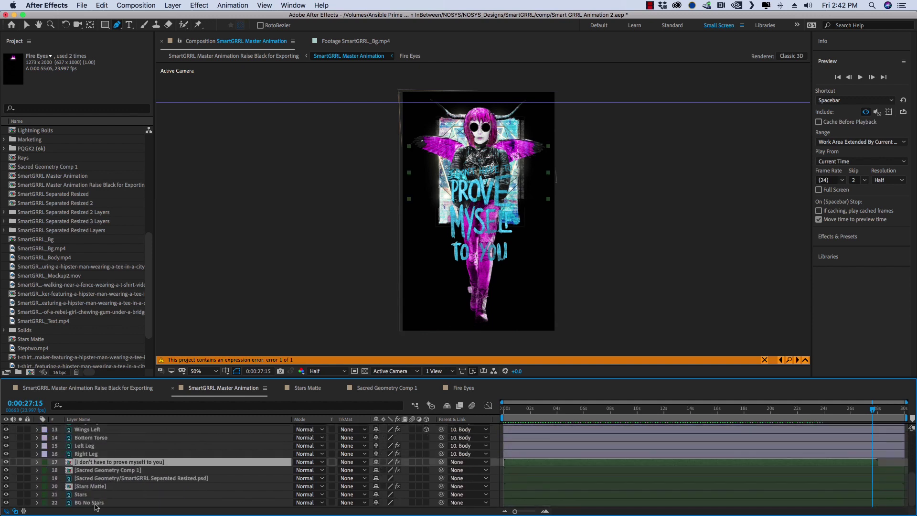
pyautogui.keyDown('shift'); pyautogui.click(98, 503); pyautogui.keyUp('shift')
pyautogui.moveTo(20, 462); pyautogui.dragTo(21, 502)
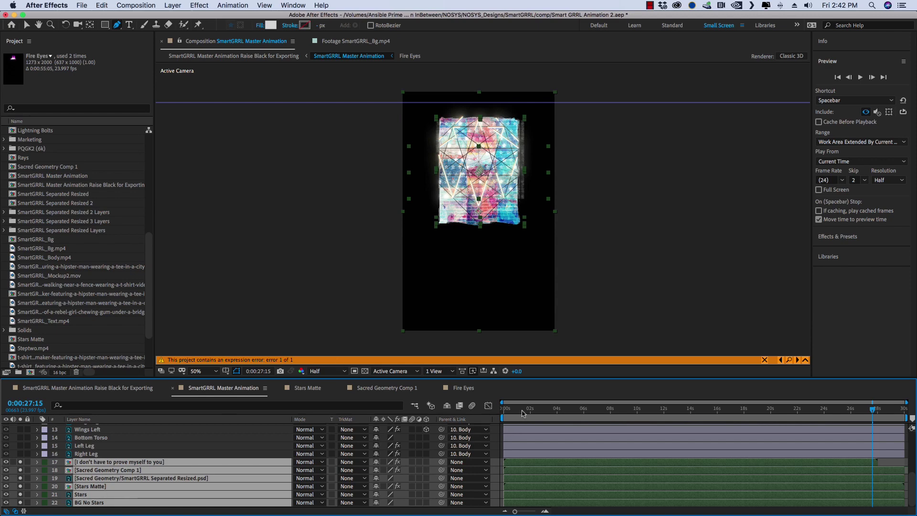
pyautogui.click(522, 409)
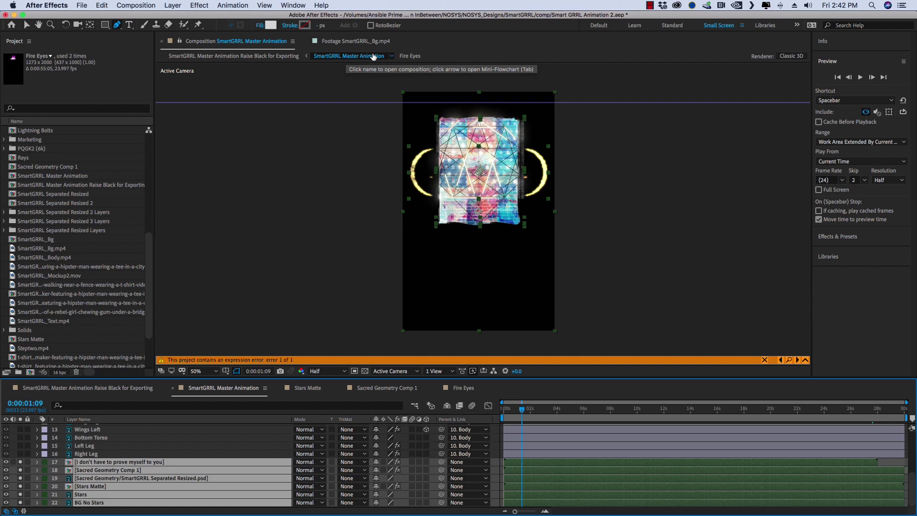
pyautogui.click(254, 57)
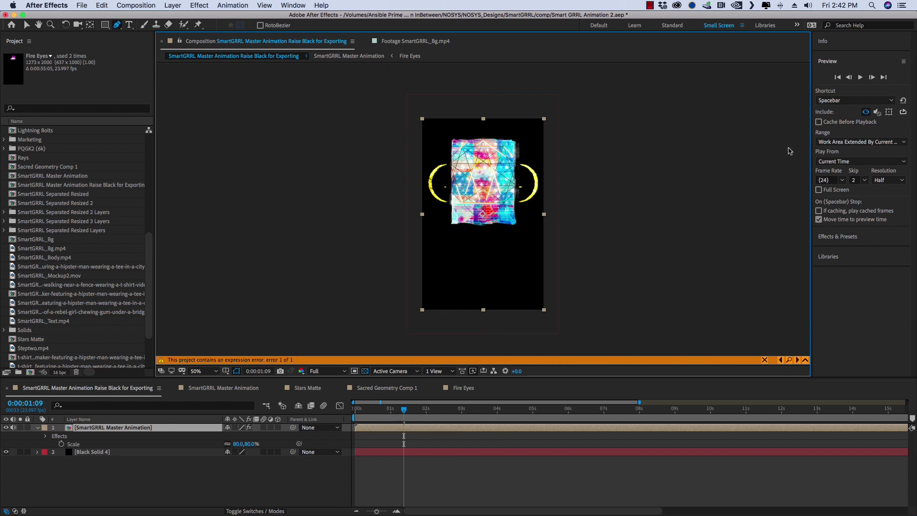
# Step: Show the Info panel and zoom the export comp viewer to 800% to read pixel colours
pyautogui.click(826, 48)
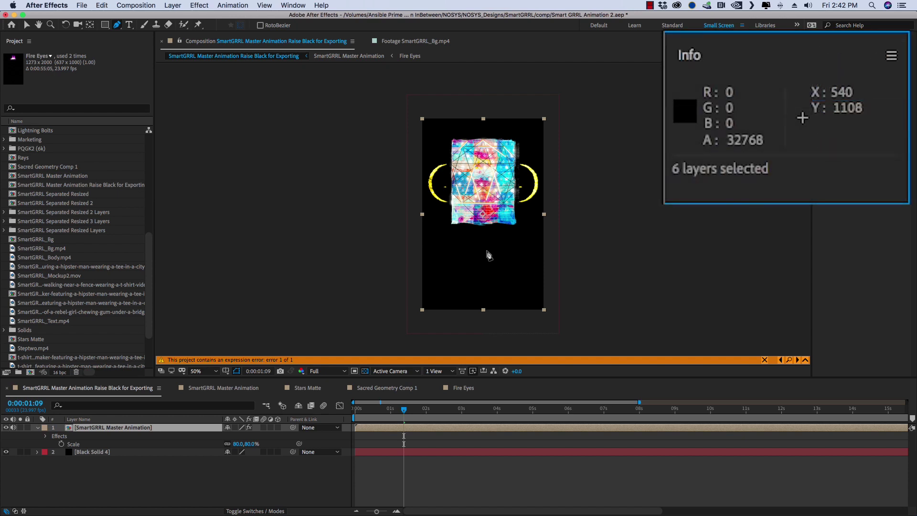
pyautogui.press('.')
pyautogui.press('.')
pyautogui.press('.')
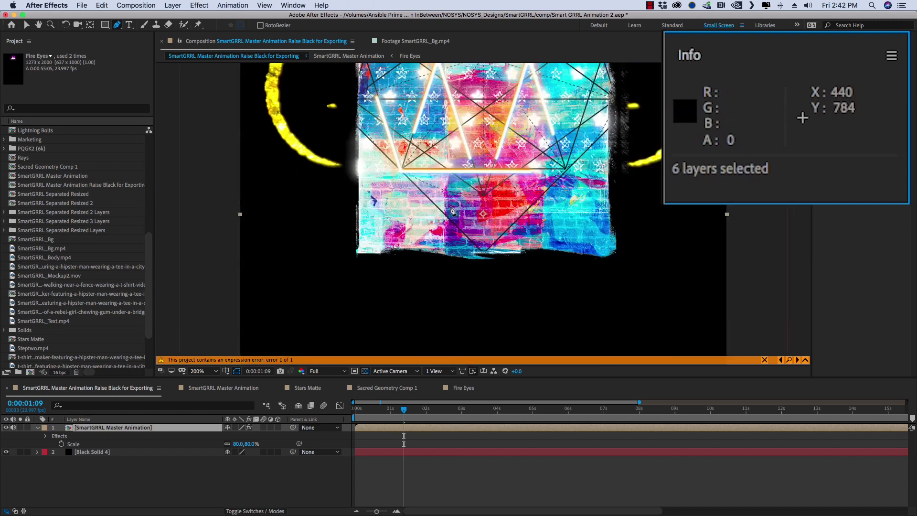
pyautogui.press('.')
pyautogui.press('.')
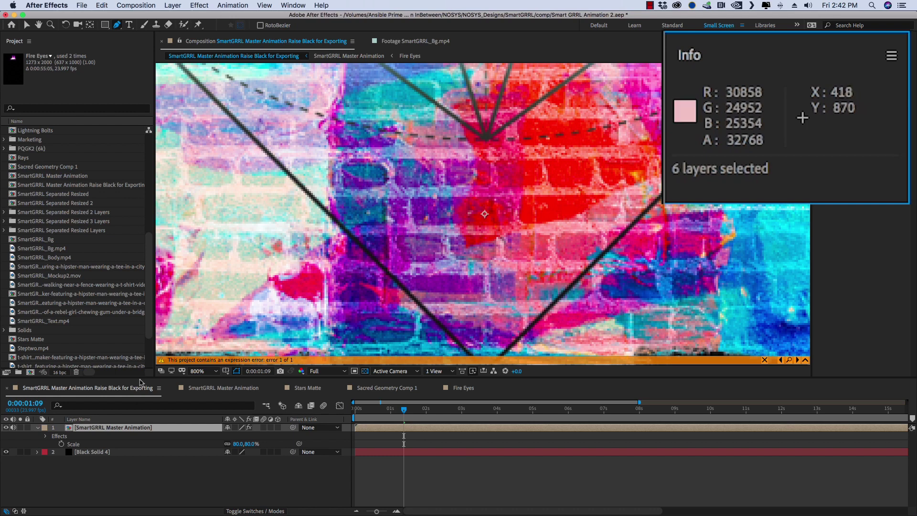
# Step: Turn off Levels while keeping Vibrance and Curves on, then zoom the view back out
pyautogui.press('e')
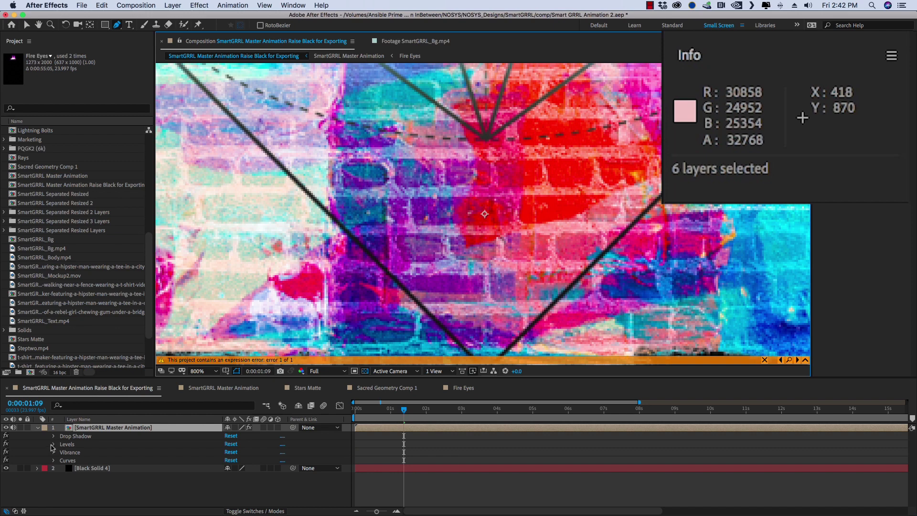
pyautogui.moveTo(5, 444); pyautogui.dragTo(5, 461)
pyautogui.press(',')
pyautogui.press(',')
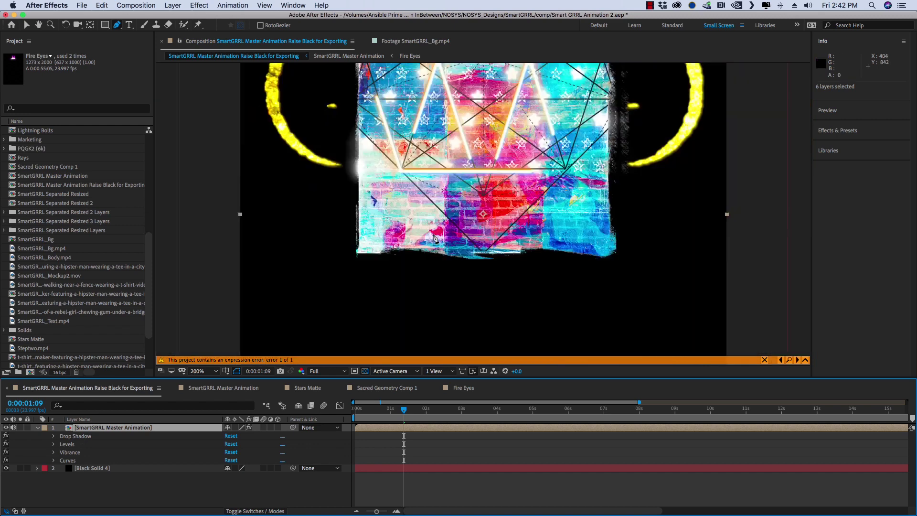
pyautogui.press(',')
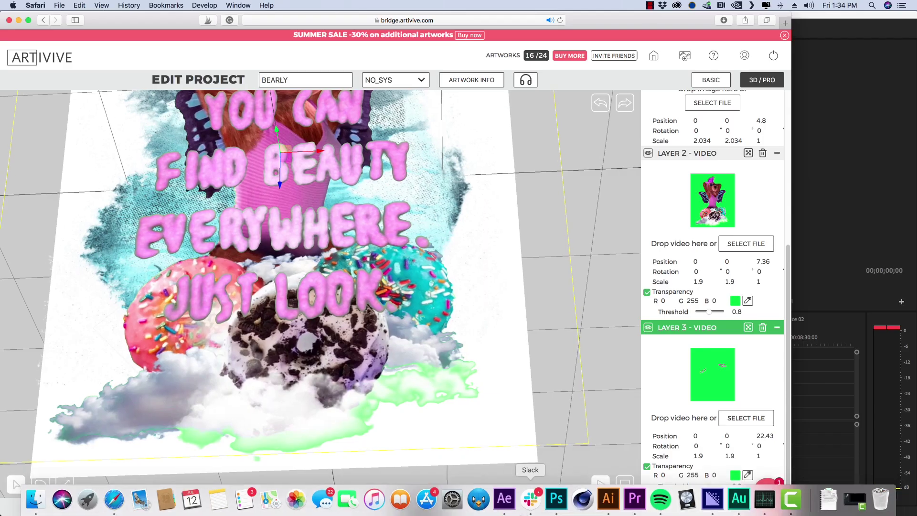
# Step: Centre the artwork, then try a Layer 1 threshold of 0.02 before restoring 0.04
pyautogui.scroll(5, 528, 440)
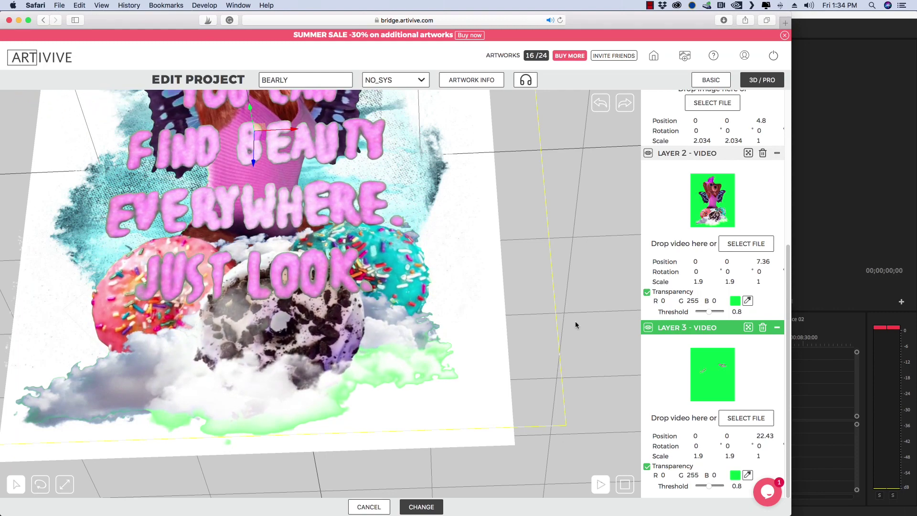
pyautogui.scroll(-5, 576, 325)
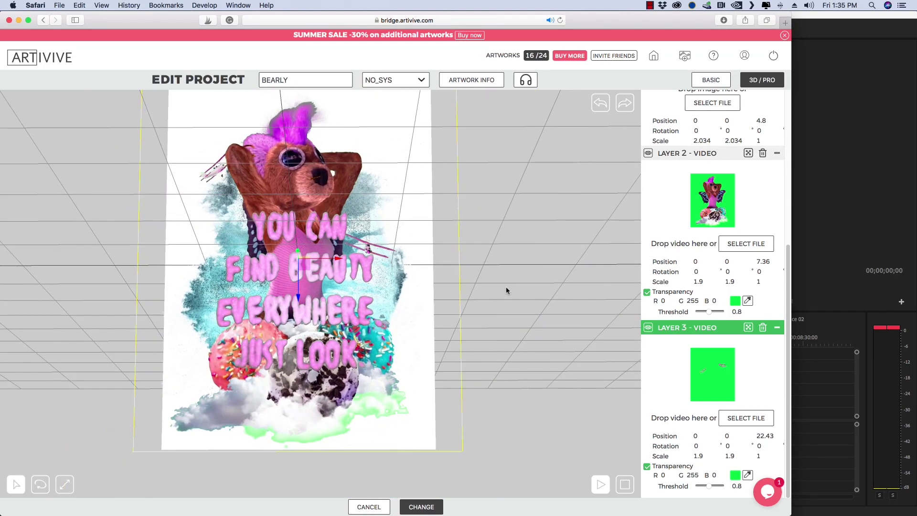
pyautogui.moveTo(506, 290); pyautogui.dragTo(597, 299)
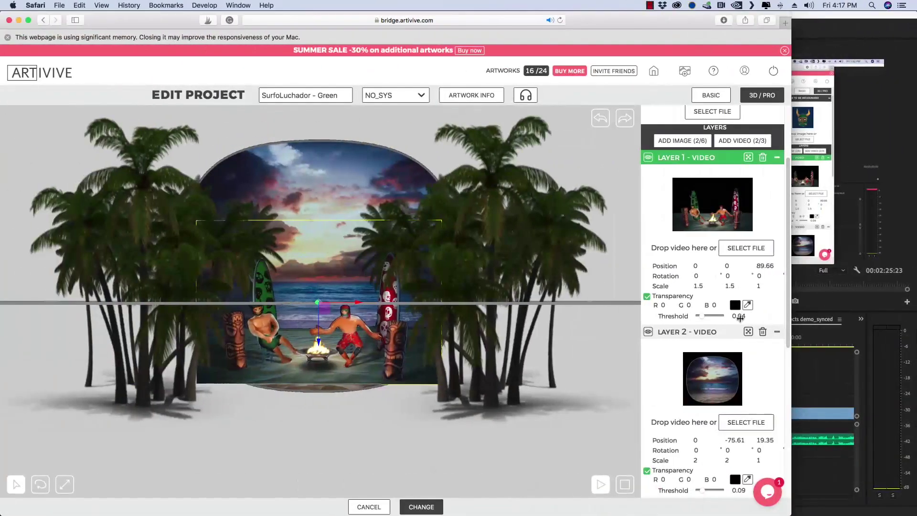
pyautogui.doubleClick(738, 315)
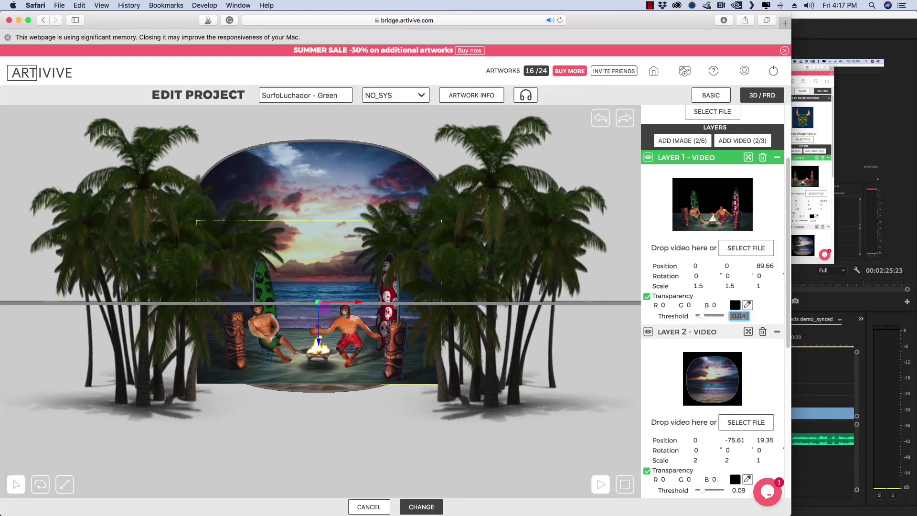
pyautogui.press('Down')
pyautogui.press('Down')
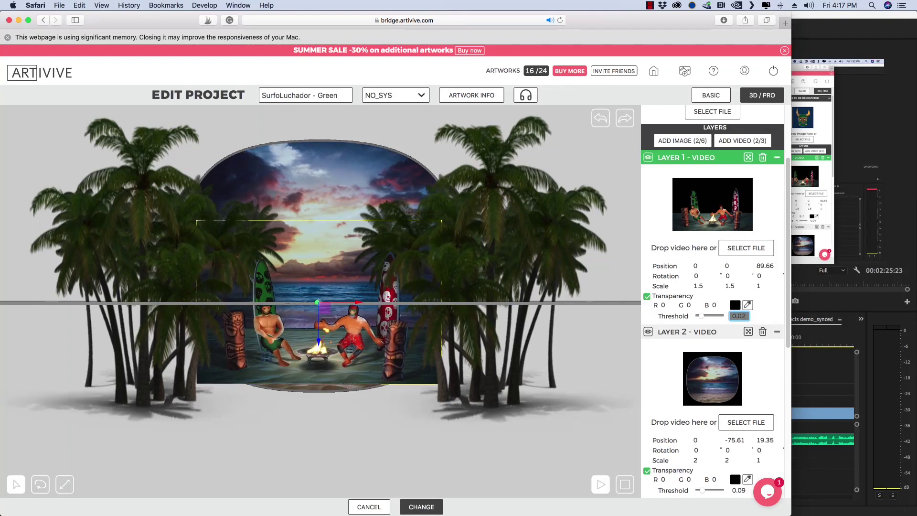
pyautogui.press('Up')
pyautogui.press('Up')
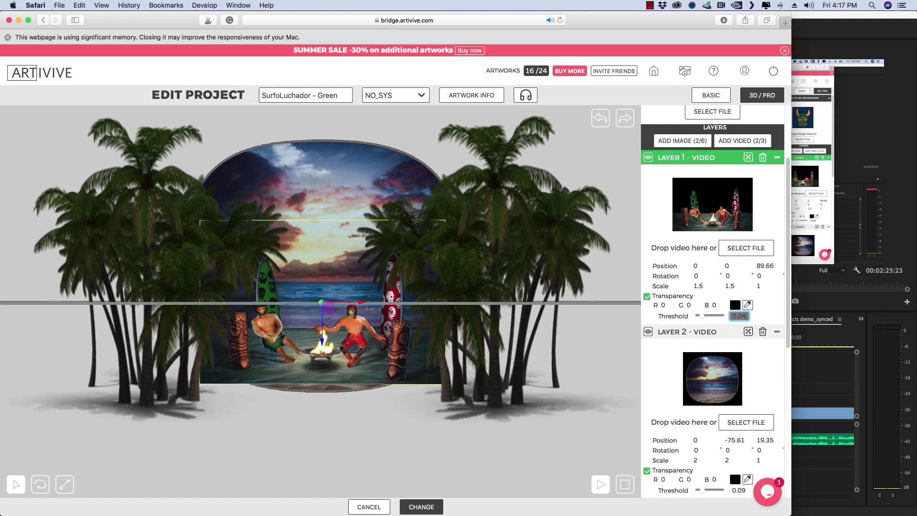
pyautogui.press('Tab')
pyautogui.hotkey('shift', 'Tab')
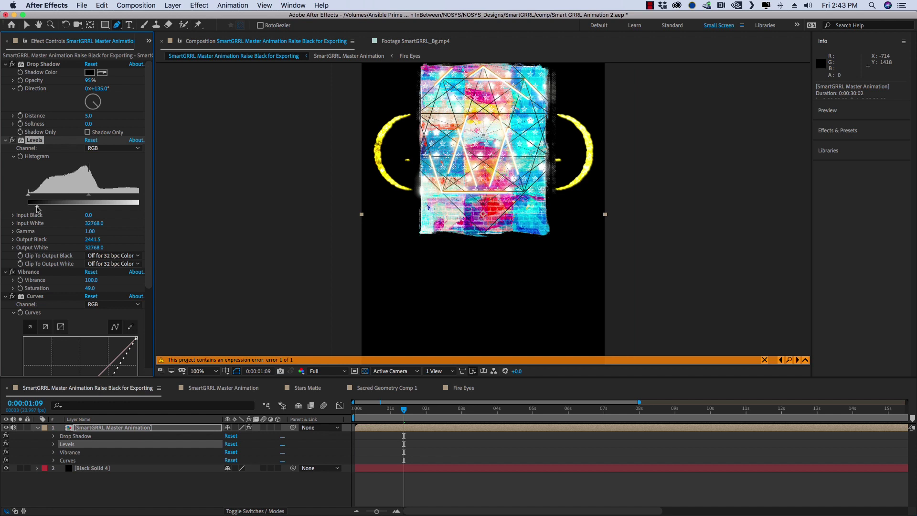
# Step: Raise the Levels Output Black, then ease it back to 4626.1
pyautogui.moveTo(38, 208)
pyautogui.mouseDown()
pyautogui.moveTo(75, 211)
pyautogui.moveTo(49, 213)
pyautogui.mouseUp()
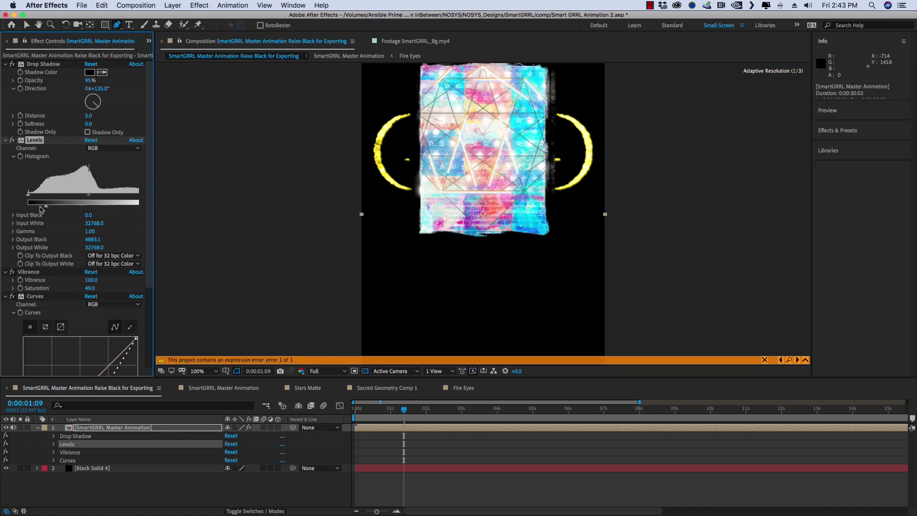
pyautogui.moveTo(46, 209); pyautogui.dragTo(46, 208)
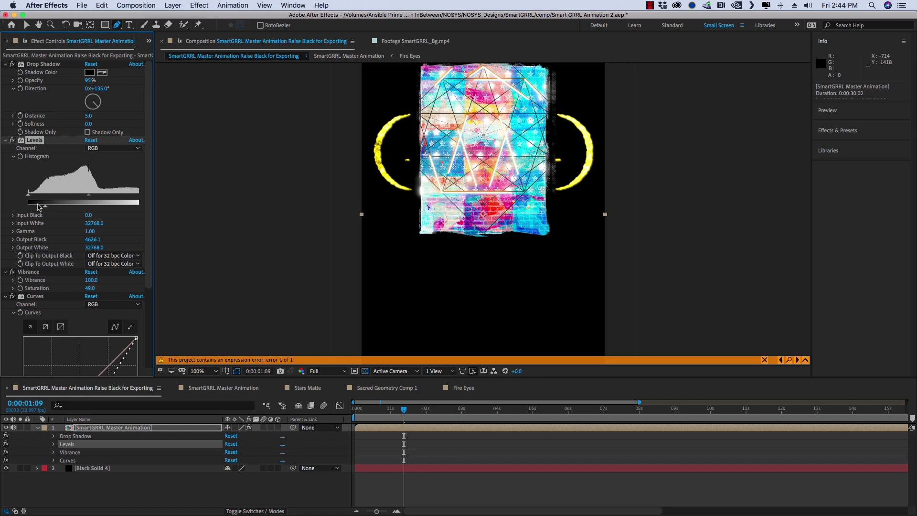
# Step: Orbit the BEARLY scene to side, near-front and angled views
pyautogui.scroll(-6, 44, 207)
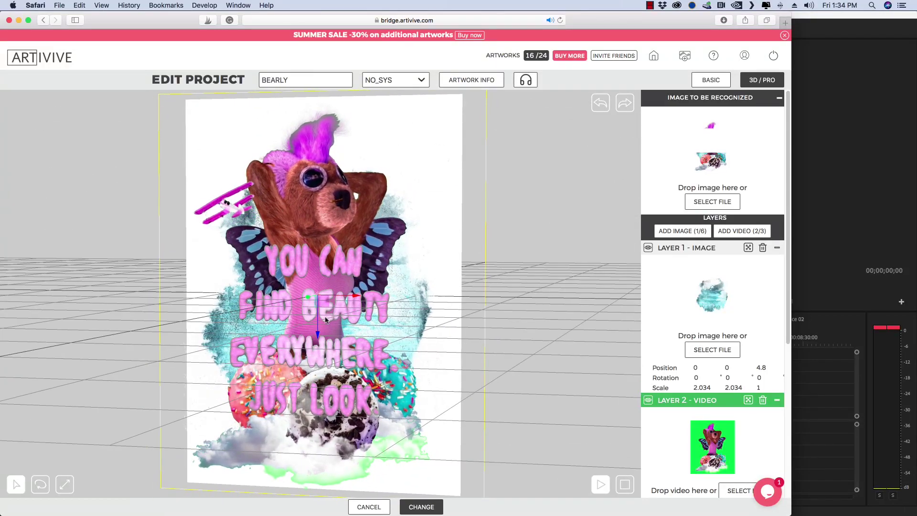
pyautogui.scroll(5, 260, 296)
pyautogui.scroll(-2, 260, 296)
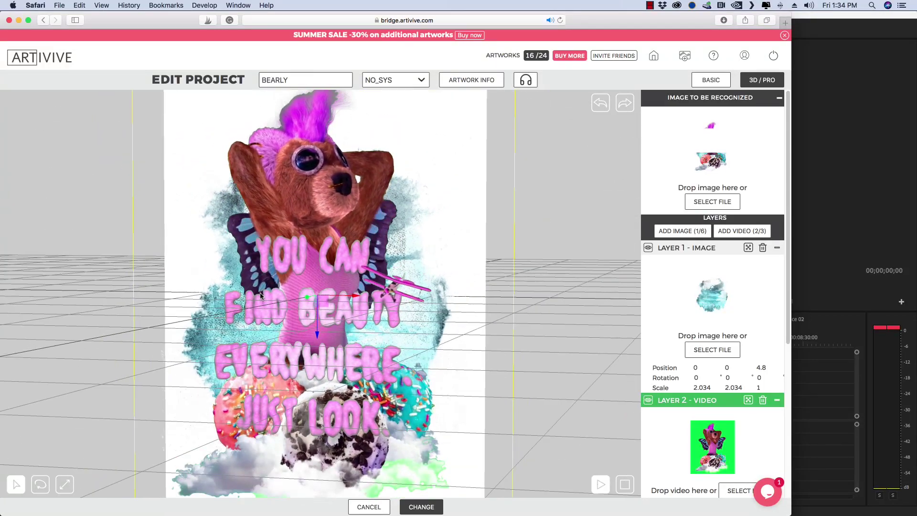
pyautogui.scroll(-2, 355, 330)
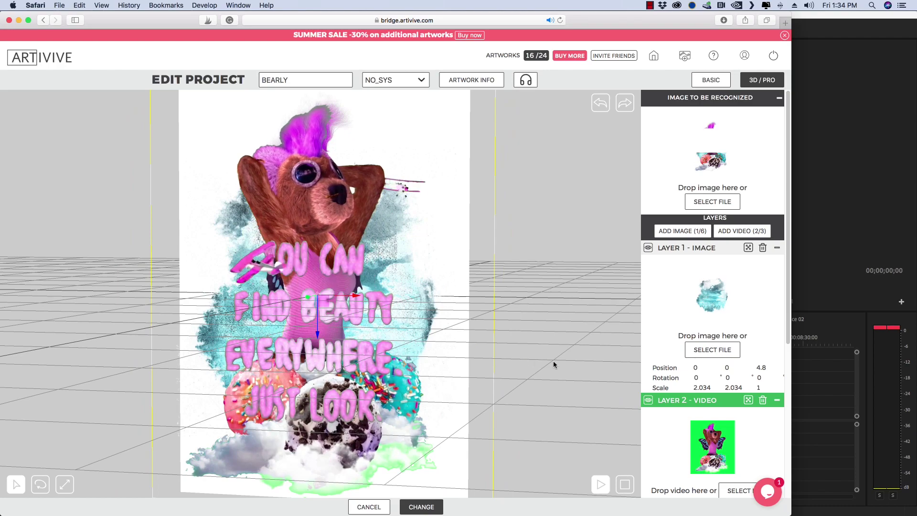
pyautogui.moveTo(553, 360); pyautogui.dragTo(657, 385)
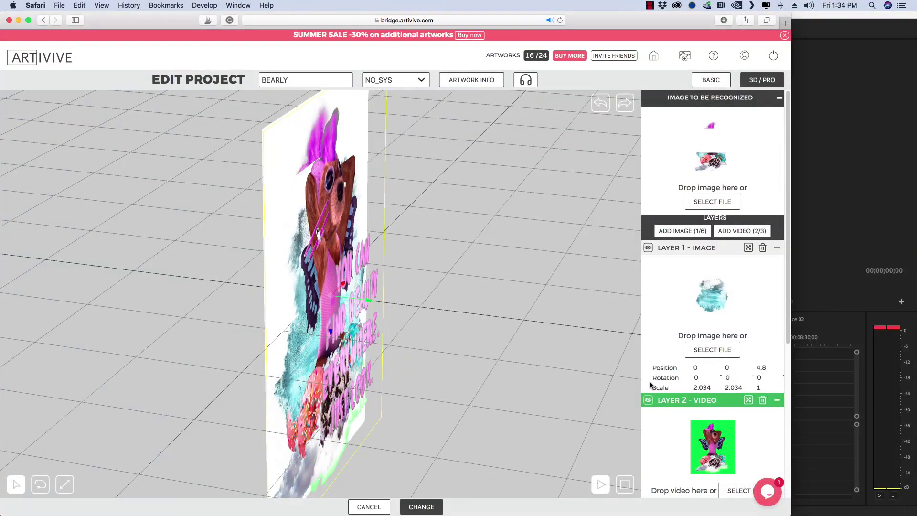
pyautogui.moveTo(551, 387); pyautogui.dragTo(489, 363)
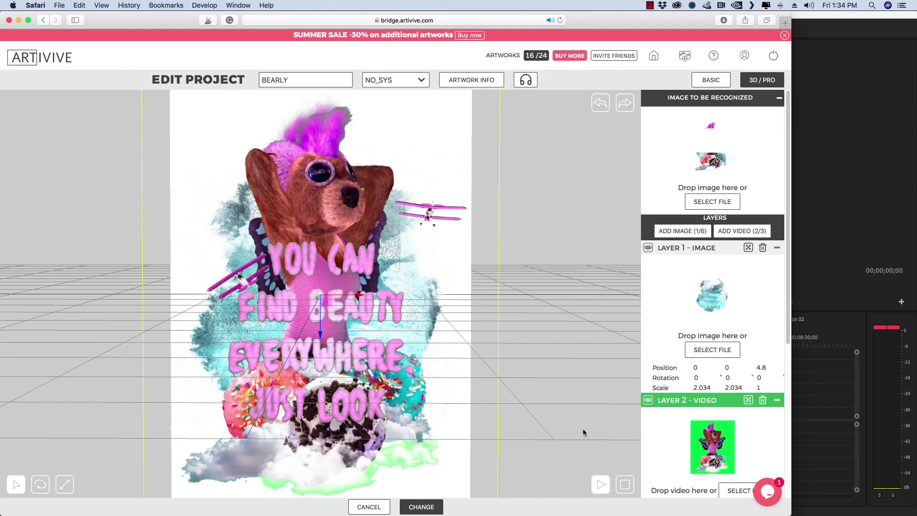
pyautogui.moveTo(549, 432); pyautogui.dragTo(524, 432)
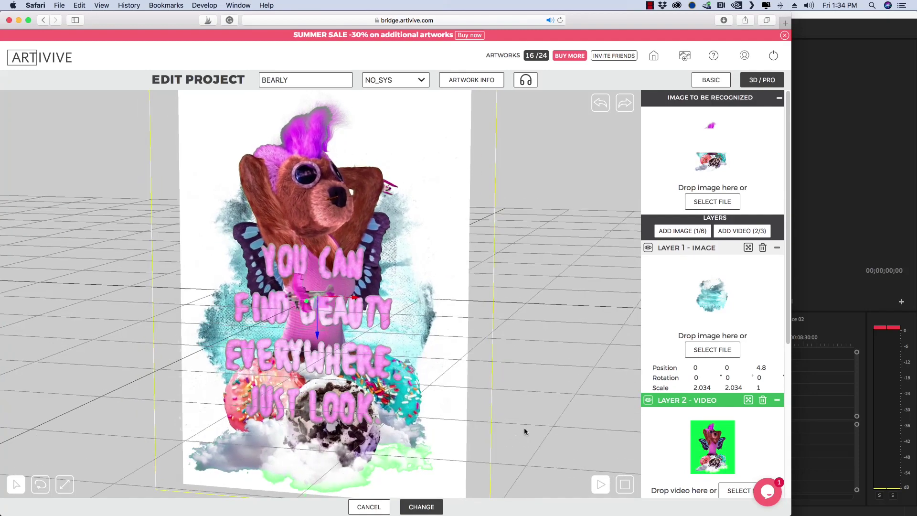
pyautogui.scroll(-5, 655, 352)
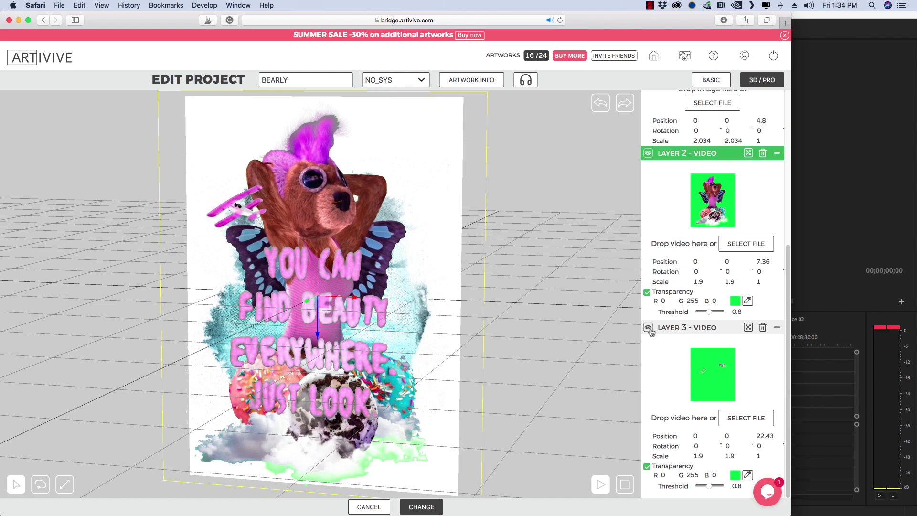
# Step: Select the Layer 3 biplane video and orbit to look down on the artwork card and grid
pyautogui.click(650, 331)
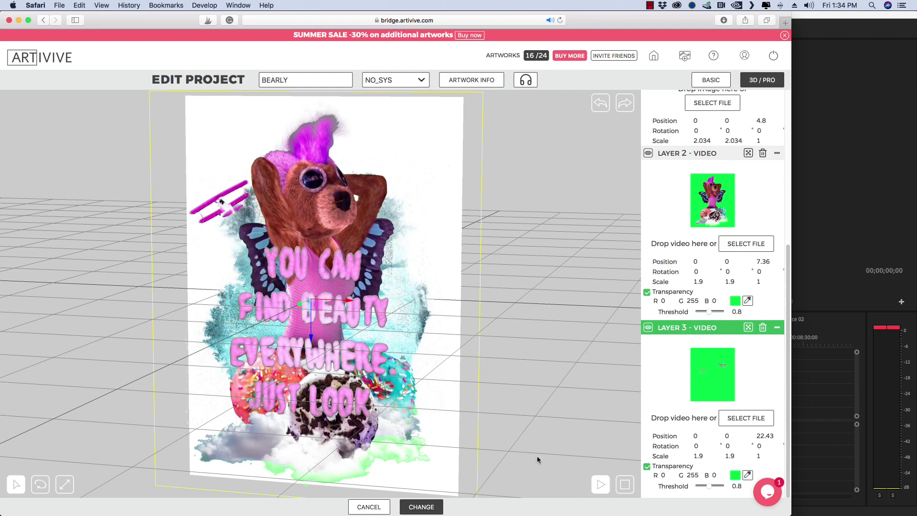
pyautogui.scroll(2, 340, 485)
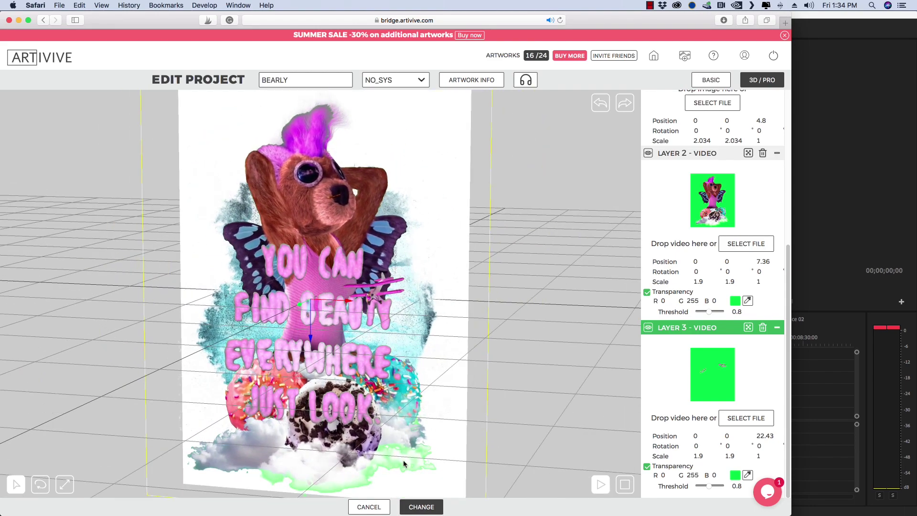
pyautogui.moveTo(494, 433); pyautogui.dragTo(508, 389)
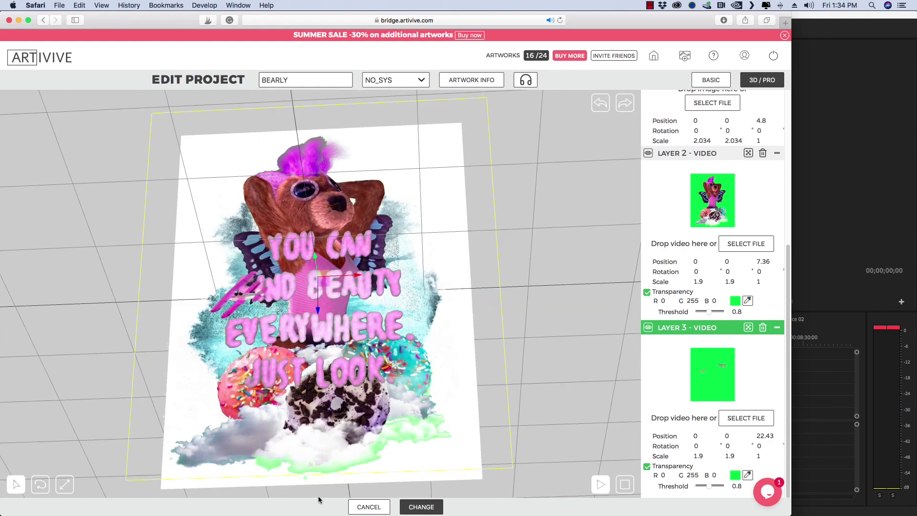
pyautogui.scroll(2, 319, 500)
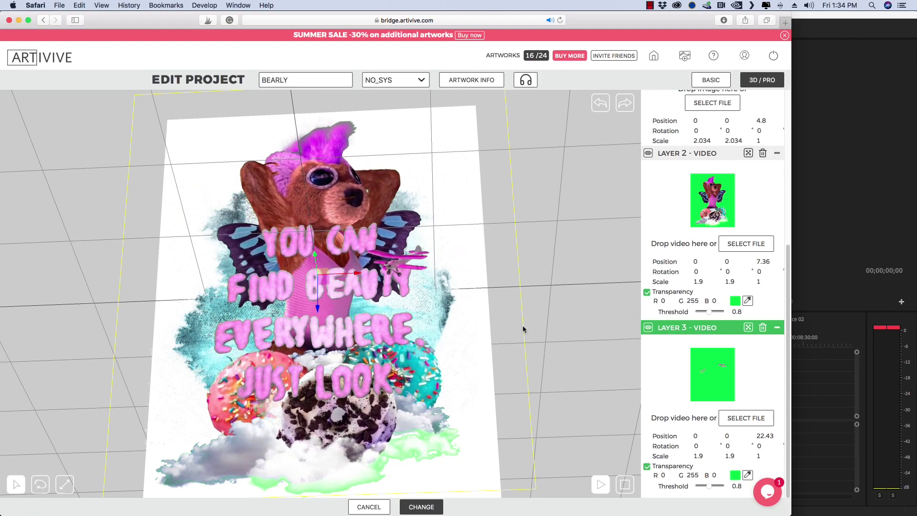
pyautogui.scroll(3, 518, 333)
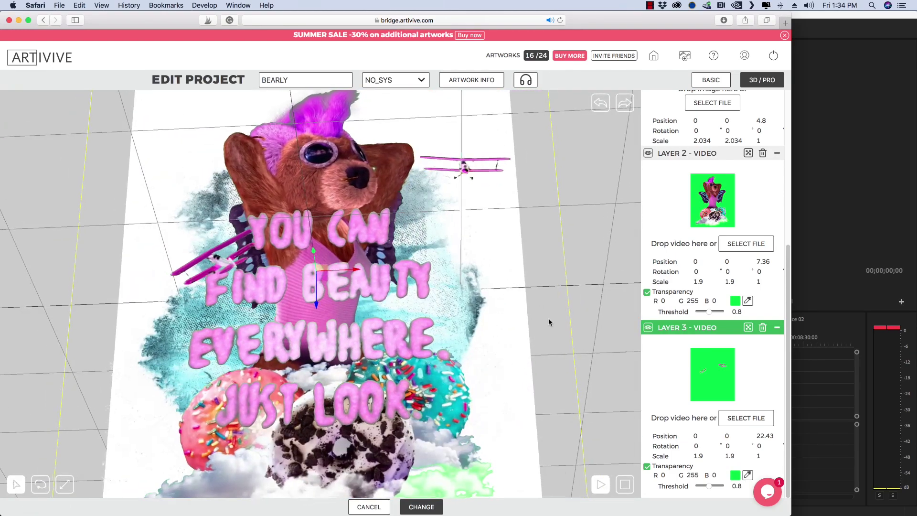
pyautogui.scroll(-3, 549, 334)
pyautogui.moveTo(472, 301); pyautogui.dragTo(537, 303)
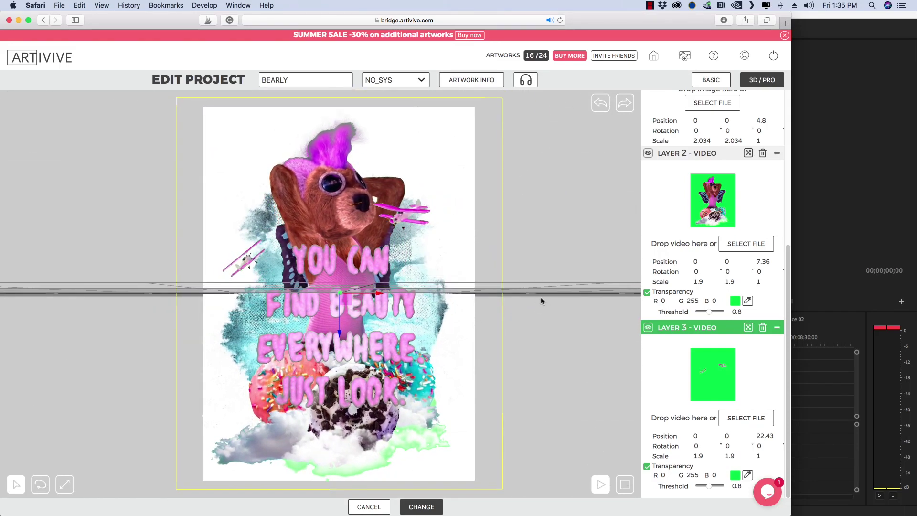
pyautogui.moveTo(543, 301)
pyautogui.mouseDown()
pyautogui.moveTo(563, 299)
pyautogui.moveTo(553, 304)
pyautogui.mouseUp()
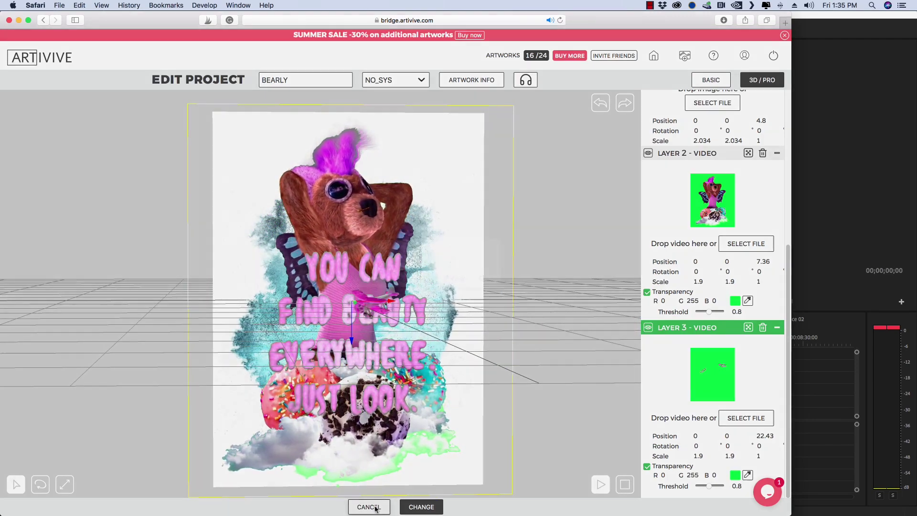
# Step: Discard the BEARLY edit, open Sticker Demo from the NO_SYS folder, and select CIRCLE.PNG
pyautogui.click(369, 506)
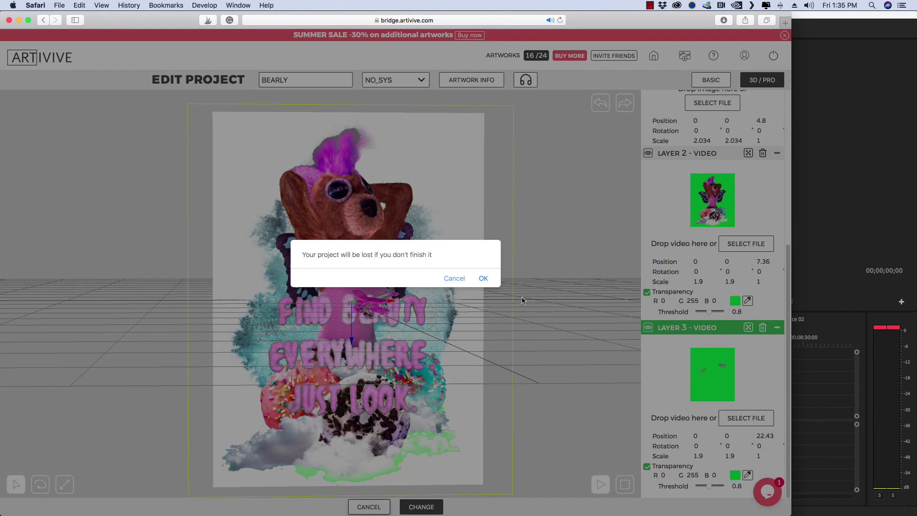
pyautogui.click(481, 278)
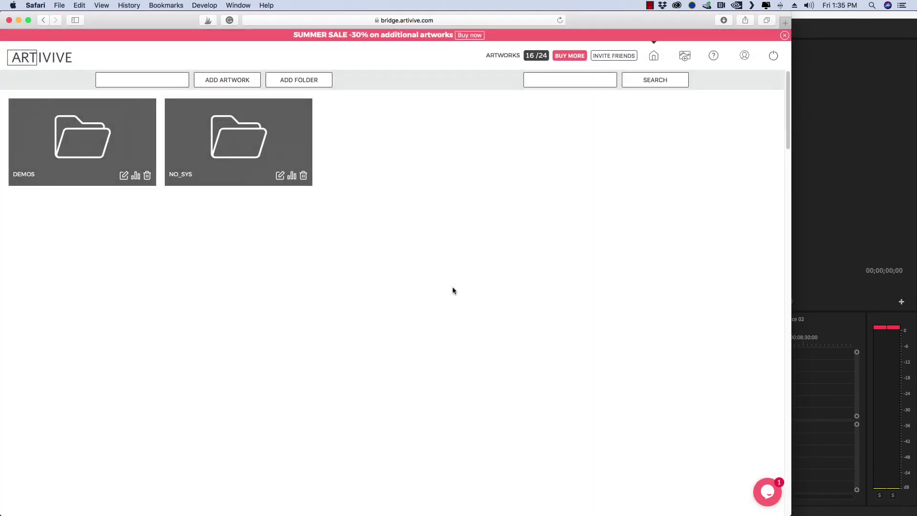
pyautogui.click(252, 135)
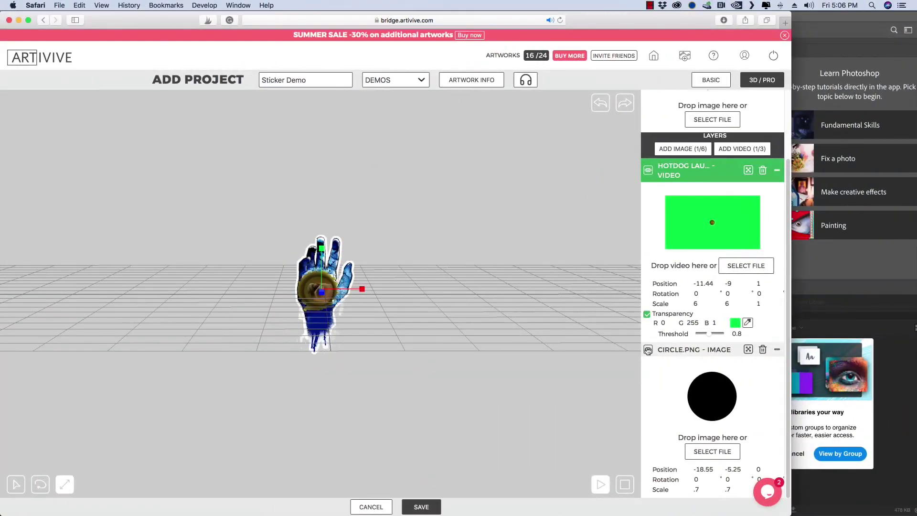
pyautogui.click(647, 350)
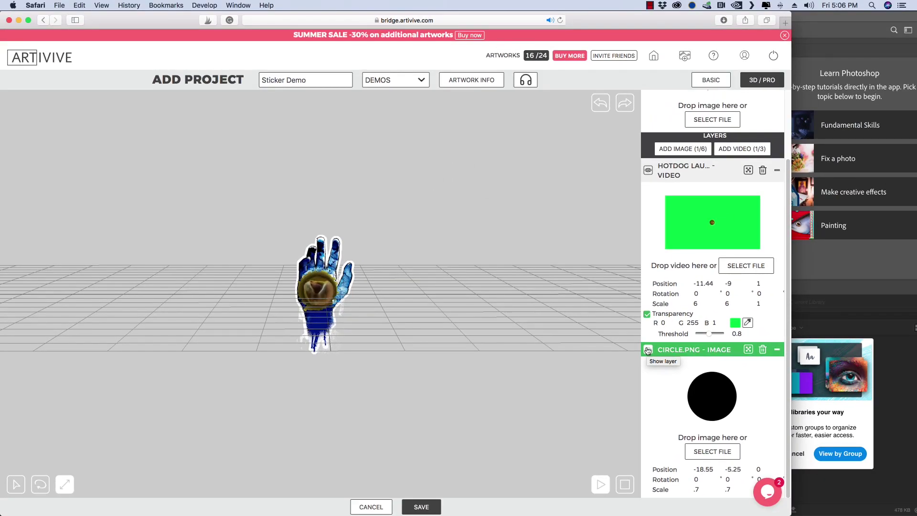
# Step: Show the CIRCLE.PNG layer, select the hotdog video, then cancel and confirm discarding Sticker Demo
pyautogui.click(648, 350)
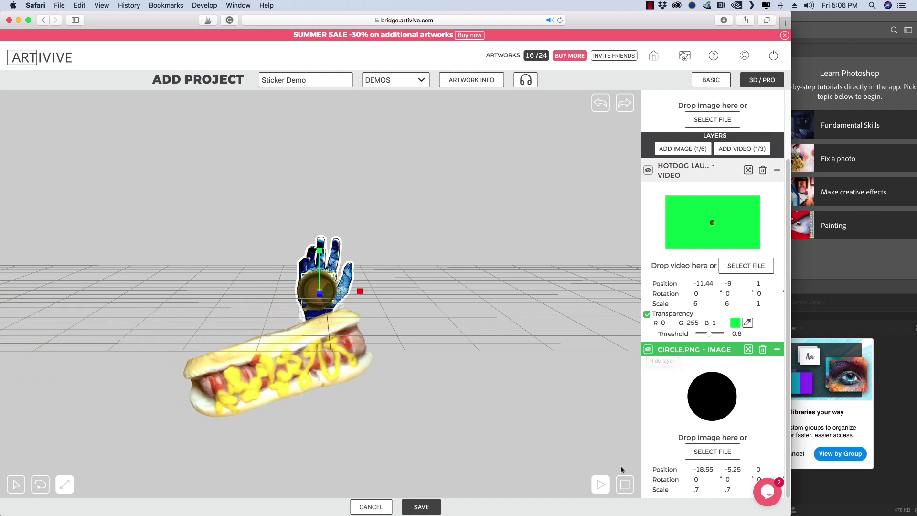
pyautogui.click(627, 487)
pyautogui.click(380, 503)
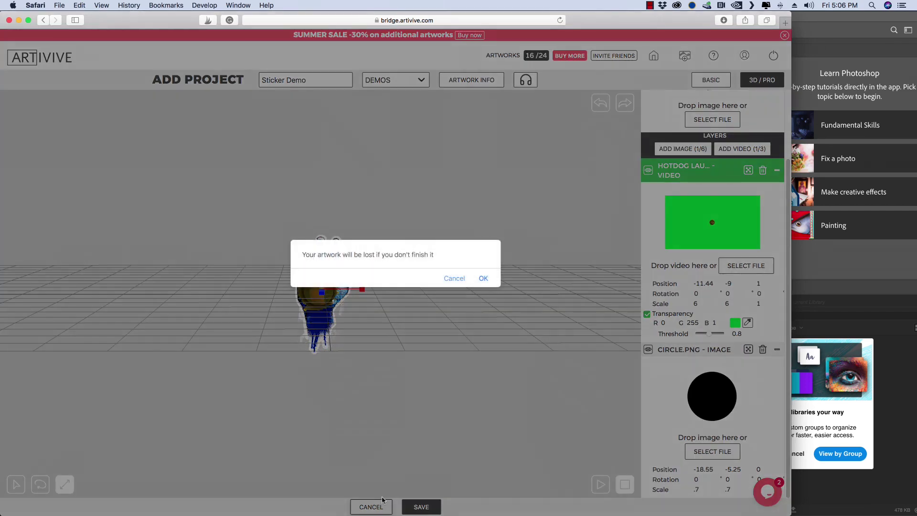
pyautogui.click(483, 280)
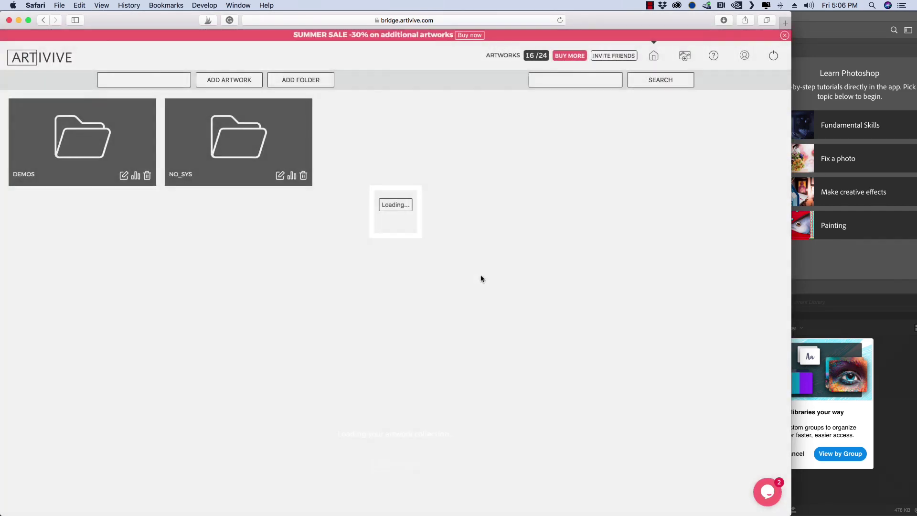
# Step: Switch to Camtasia 3 and open its File menu
pyautogui.press('super+Tab')
pyautogui.press('super+Tab')
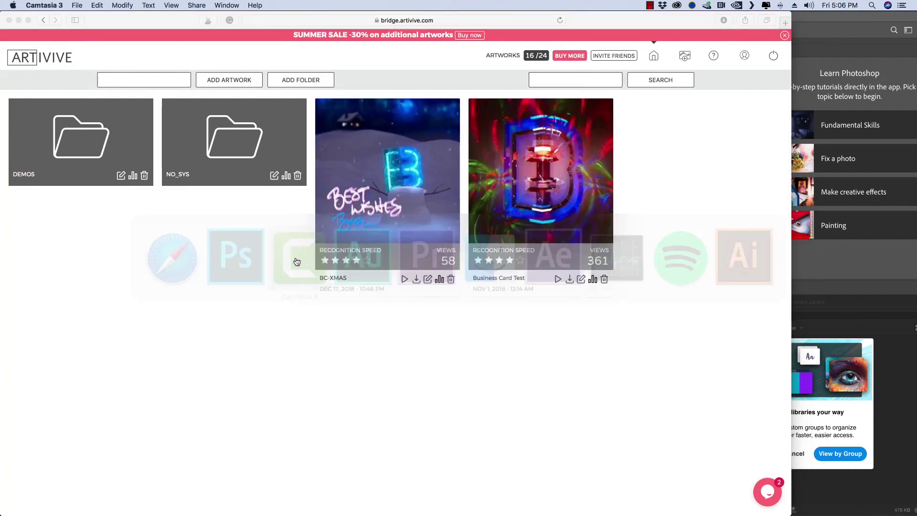
pyautogui.click(78, 5)
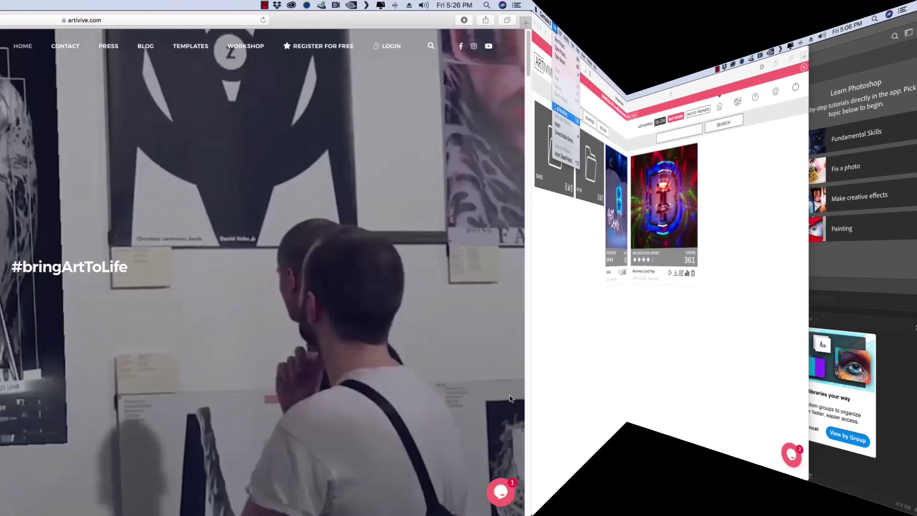